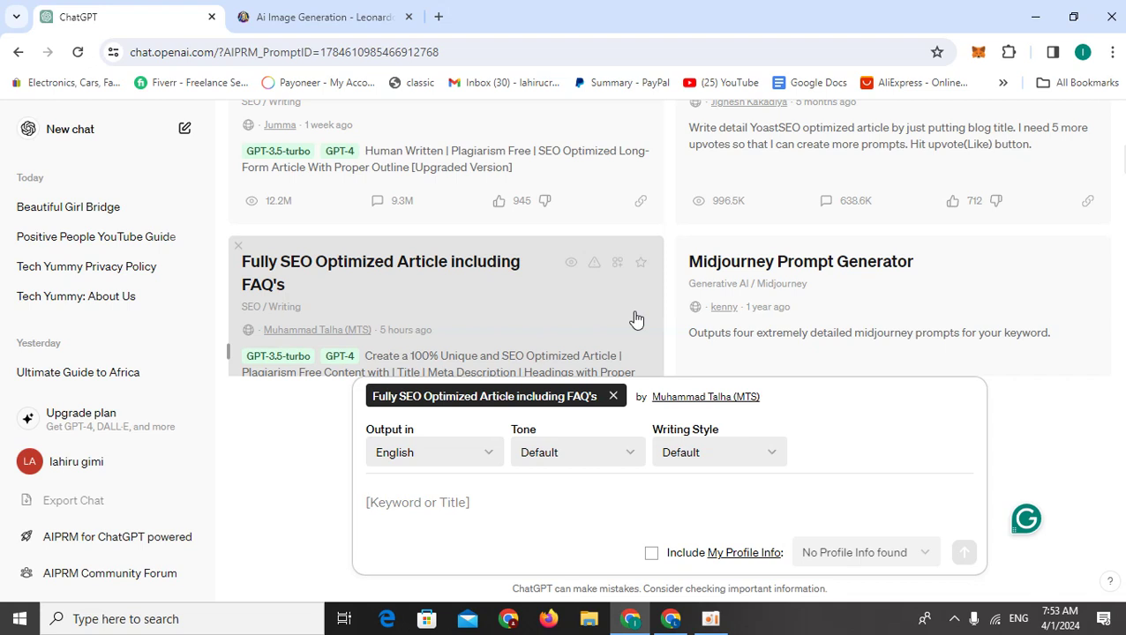
- Minimize and restore Chrome, then load AIPRM's Midjourney Prompt Generator template in ChatGPT
{"action": "left_click", "coordinate": [1049, 16]}
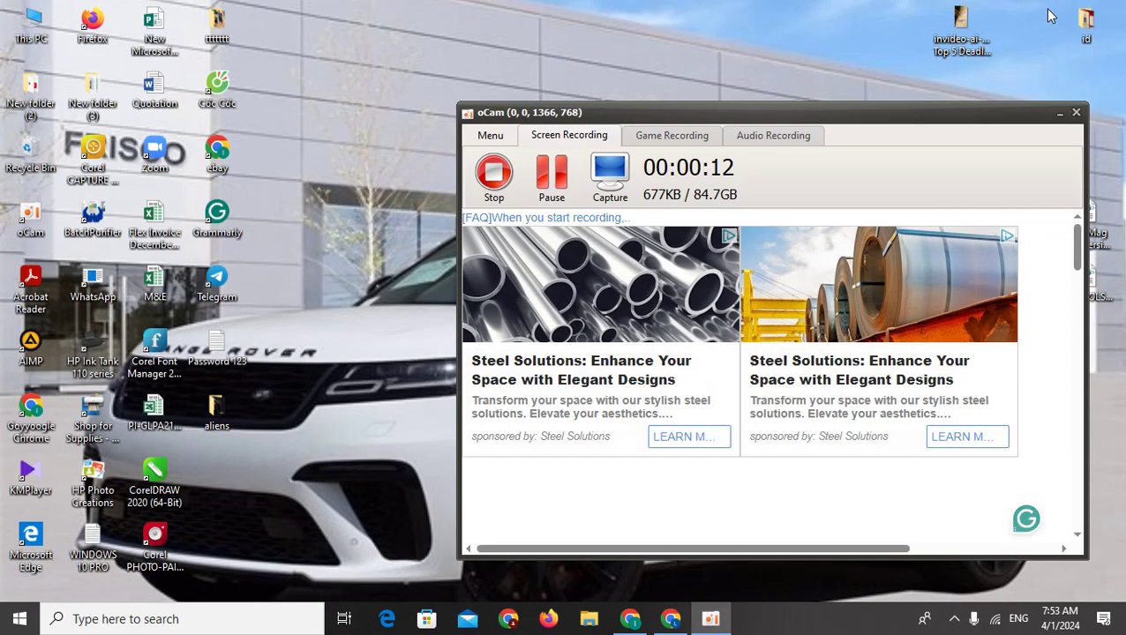
{"action": "left_click", "coordinate": [646, 621]}
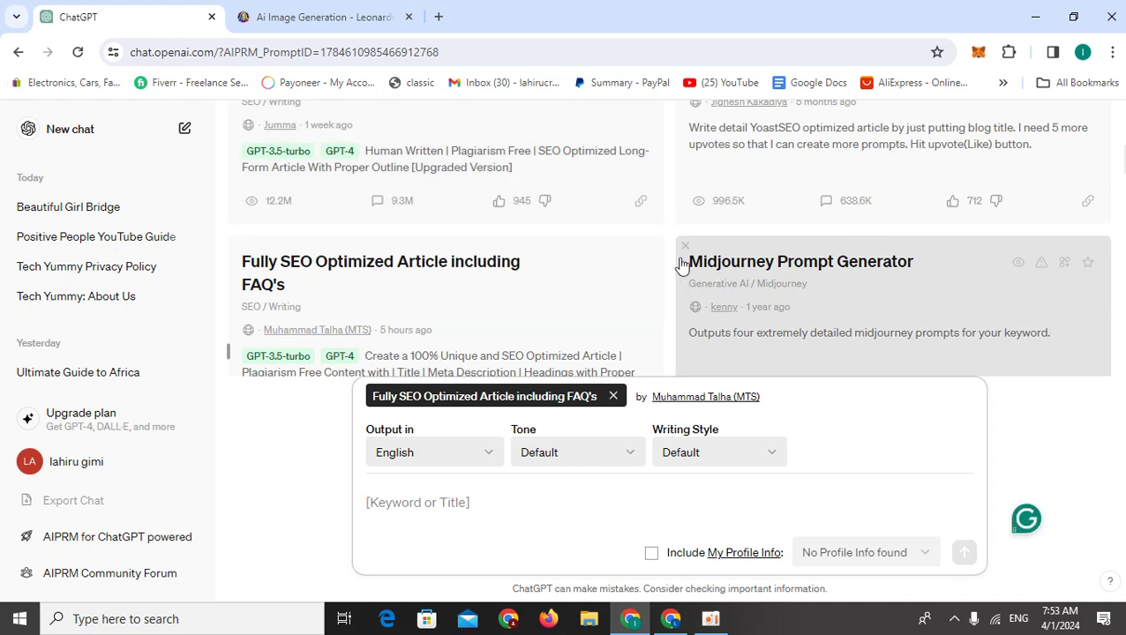
{"action": "left_click", "coordinate": [730, 295]}
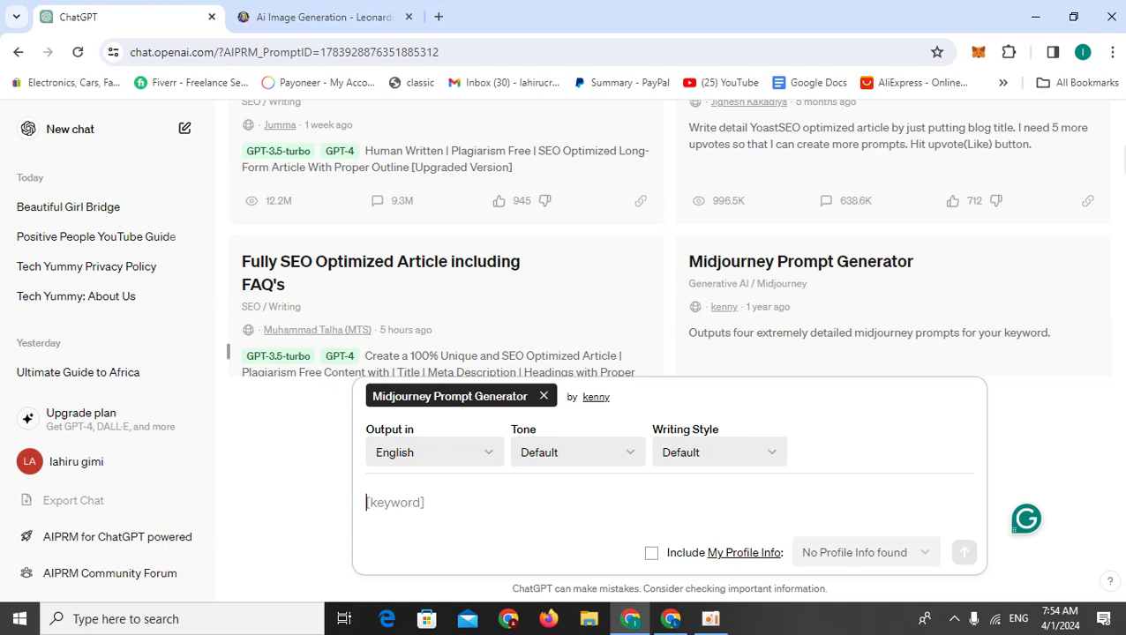
{"action": "scroll", "coordinate": [668, 238], "scroll_direction": "up", "scroll_amount": 10}
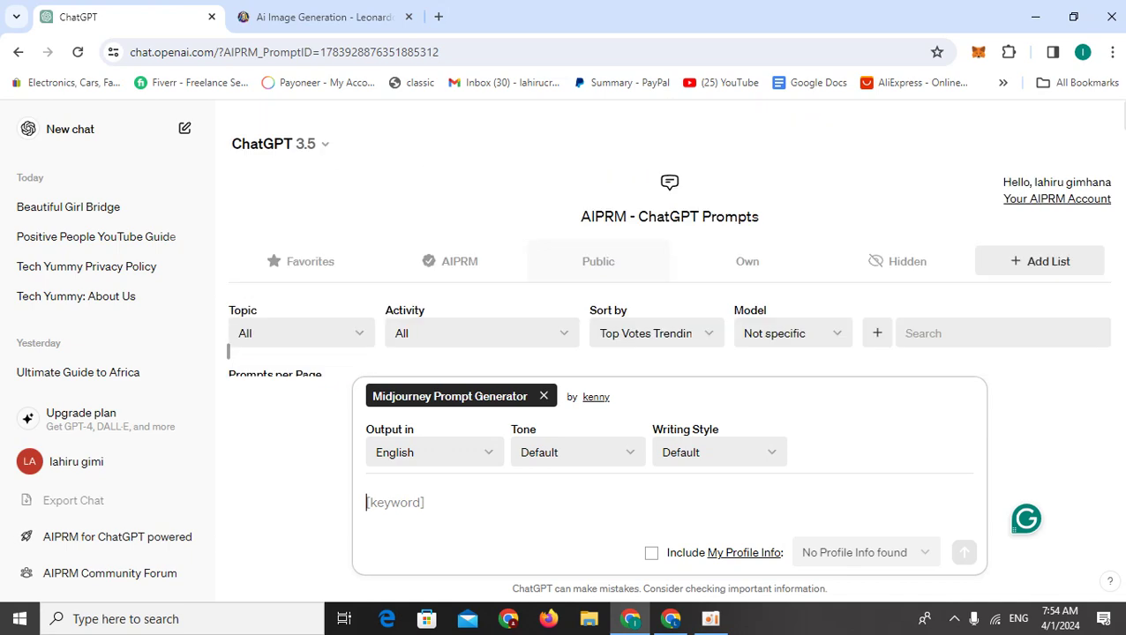
{"action": "scroll", "coordinate": [667, 238], "scroll_direction": "down", "scroll_amount": 2}
{"action": "scroll", "coordinate": [667, 238], "scroll_direction": "down", "scroll_amount": 1}
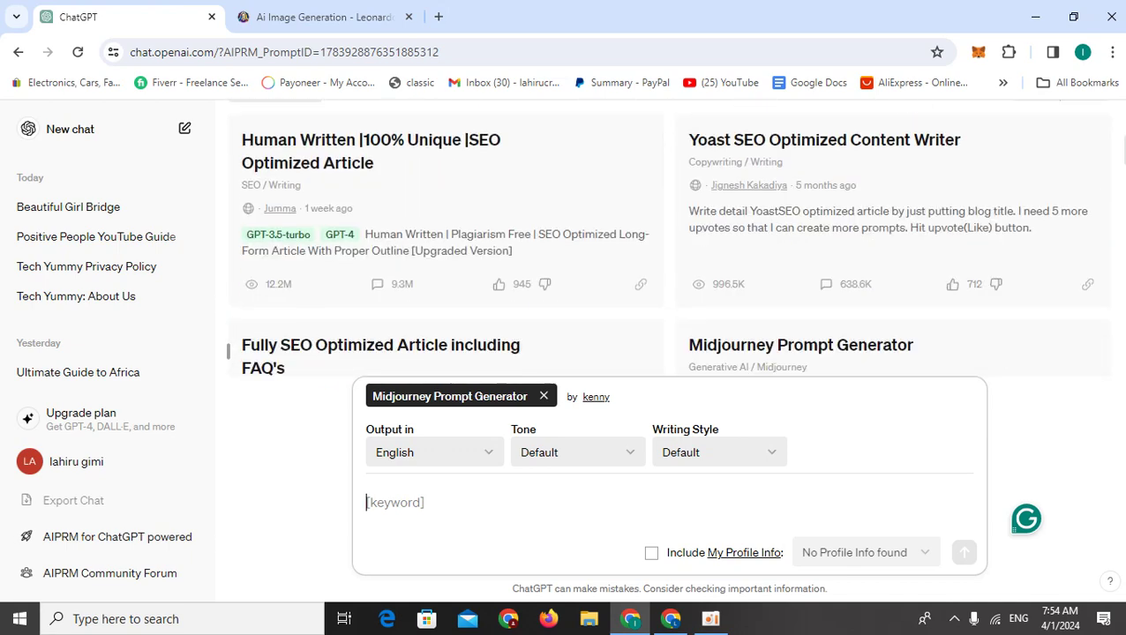
{"action": "scroll", "coordinate": [667, 239], "scroll_direction": "down", "scroll_amount": 3}
{"action": "scroll", "coordinate": [1124, 117], "scroll_direction": "up", "scroll_amount": 6}
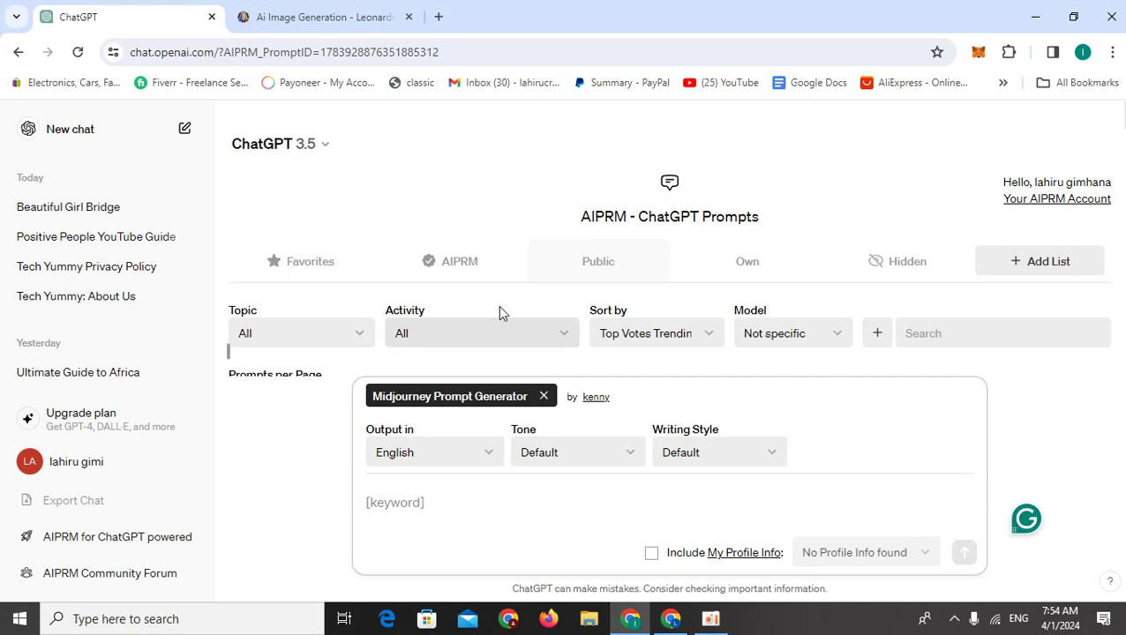
{"action": "left_click", "coordinate": [86, 466]}
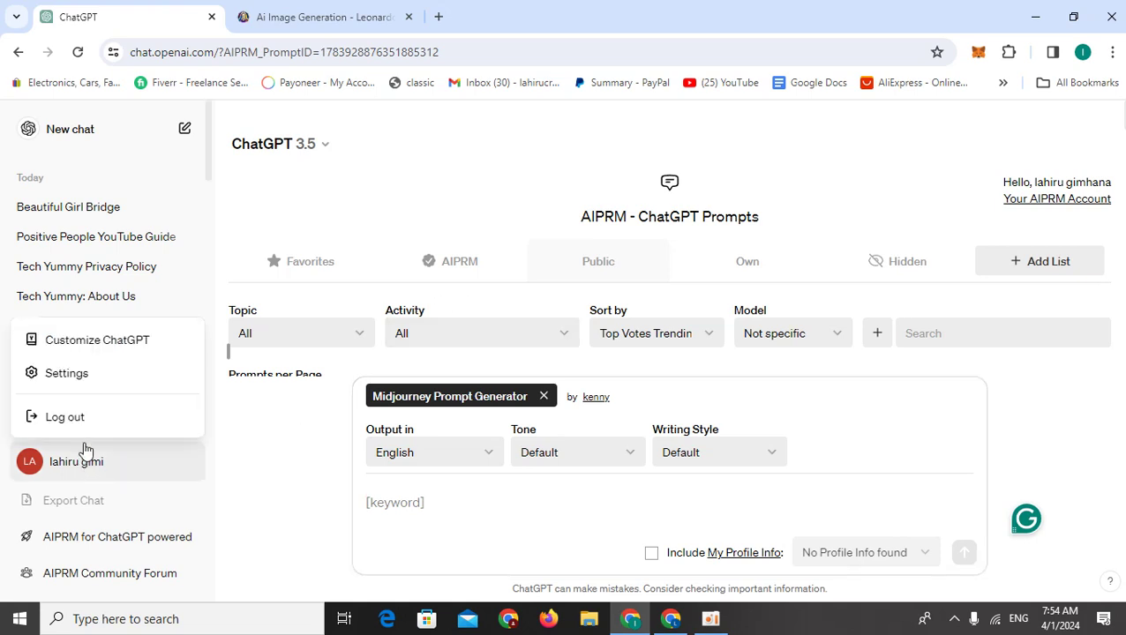
{"action": "left_click", "coordinate": [99, 374]}
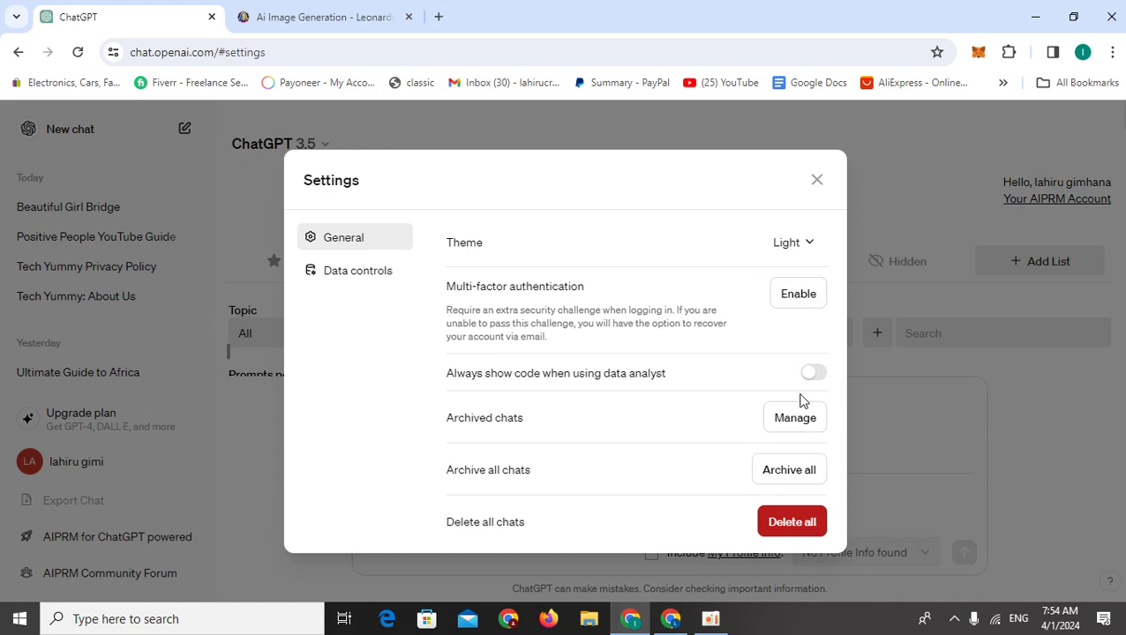
{"action": "left_click", "coordinate": [817, 180]}
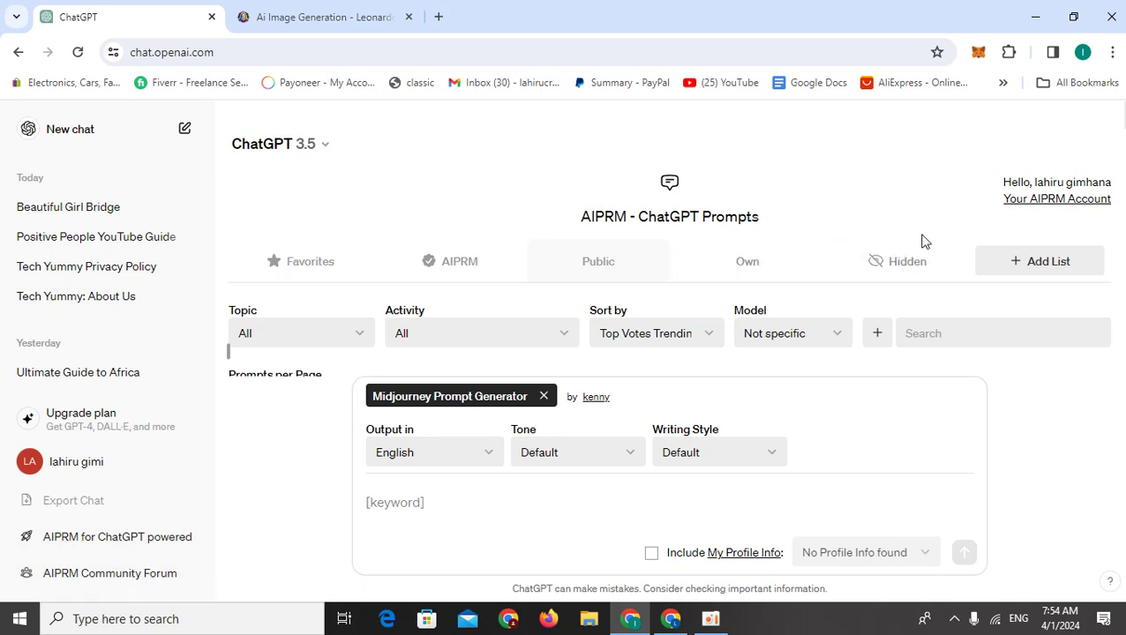
{"action": "left_click", "coordinate": [350, 10]}
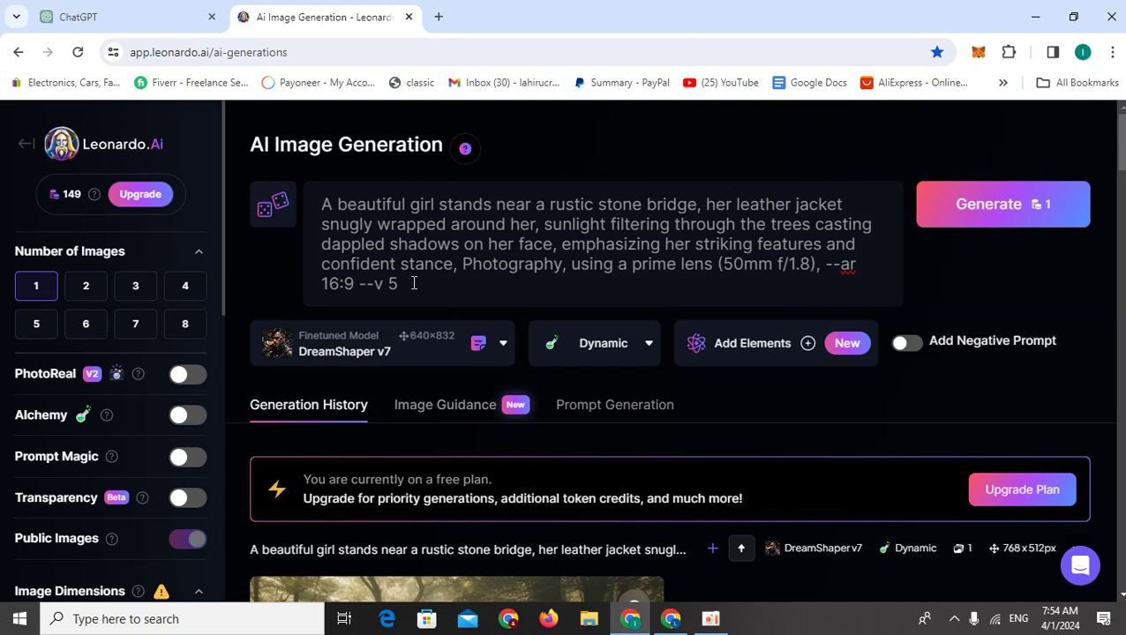
{"action": "key", "text": "ctrl+shift+Tab"}
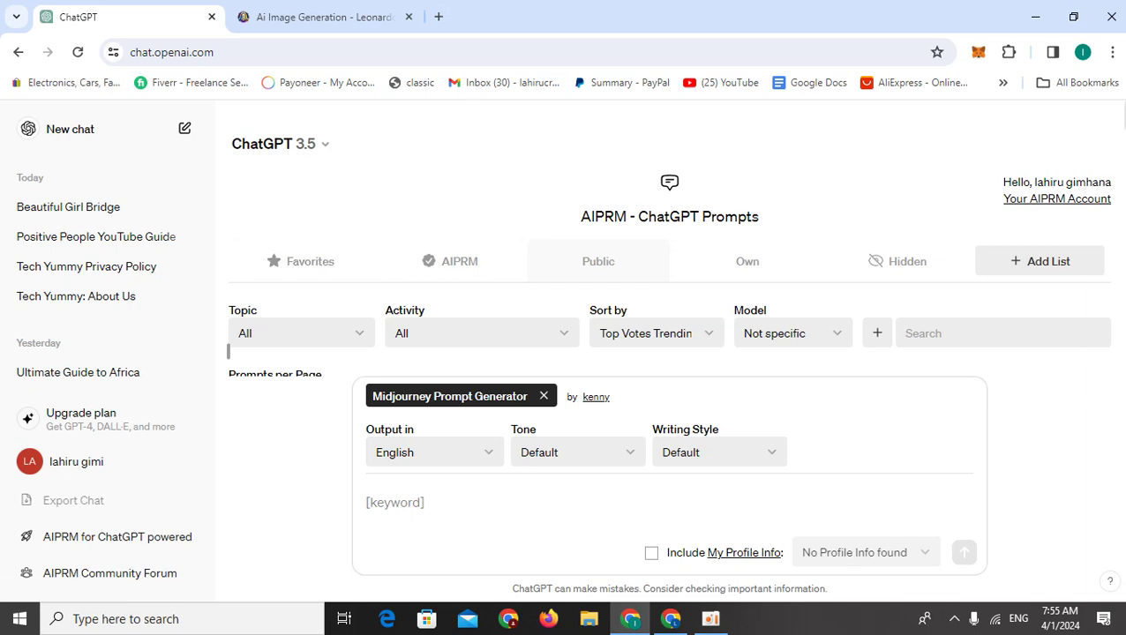
- Enter the keyword 'dog playing in beach' in the Midjourney Prompt Generator field
{"action": "scroll", "coordinate": [1081, 130], "scroll_direction": "down", "scroll_amount": 2}
{"action": "scroll", "coordinate": [1081, 131], "scroll_direction": "down", "scroll_amount": 1}
{"action": "scroll", "coordinate": [1081, 131], "scroll_direction": "up", "scroll_amount": 3}
{"action": "scroll", "coordinate": [668, 353], "scroll_direction": "down", "scroll_amount": 1}
{"action": "scroll", "coordinate": [668, 265], "scroll_direction": "down", "scroll_amount": 2}
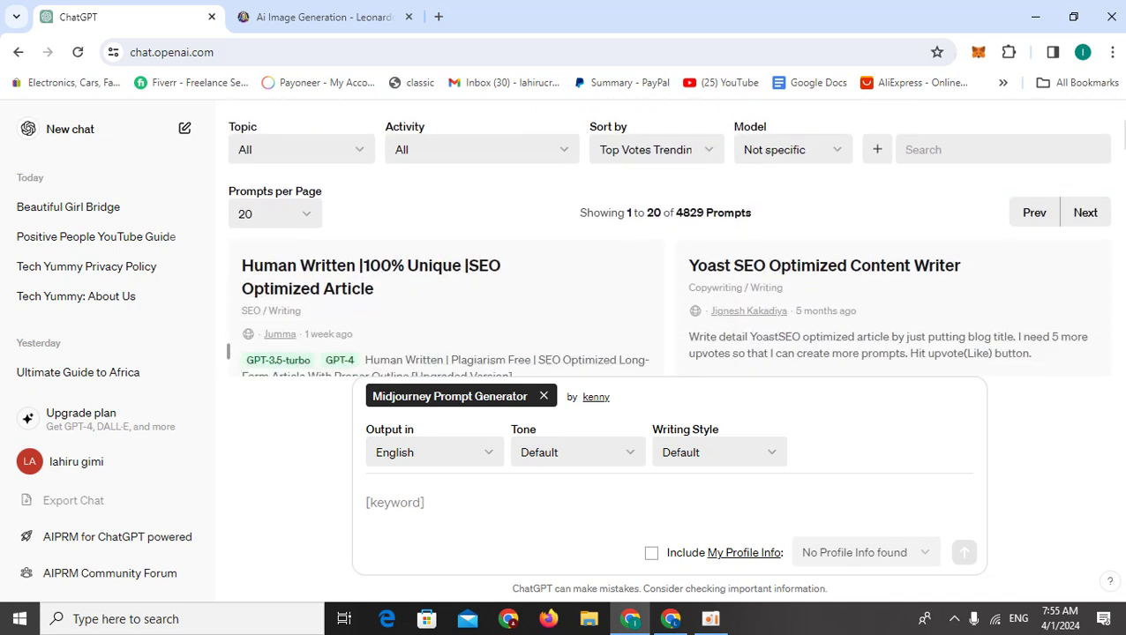
{"action": "scroll", "coordinate": [667, 264], "scroll_direction": "down", "scroll_amount": 1}
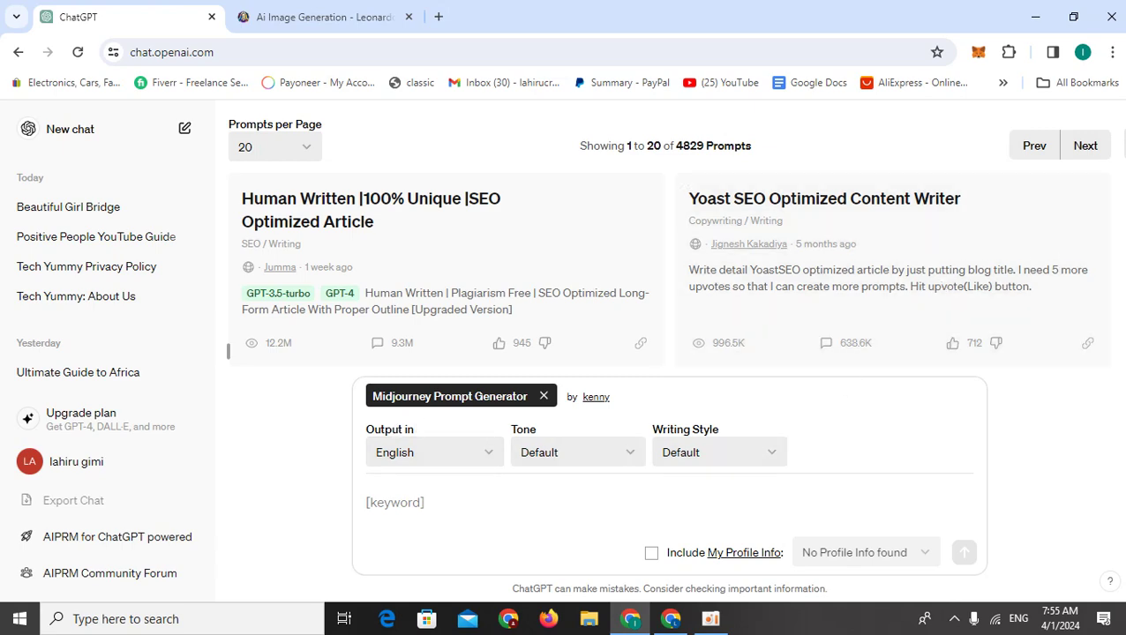
{"action": "scroll", "coordinate": [1013, 206], "scroll_direction": "down", "scroll_amount": 2}
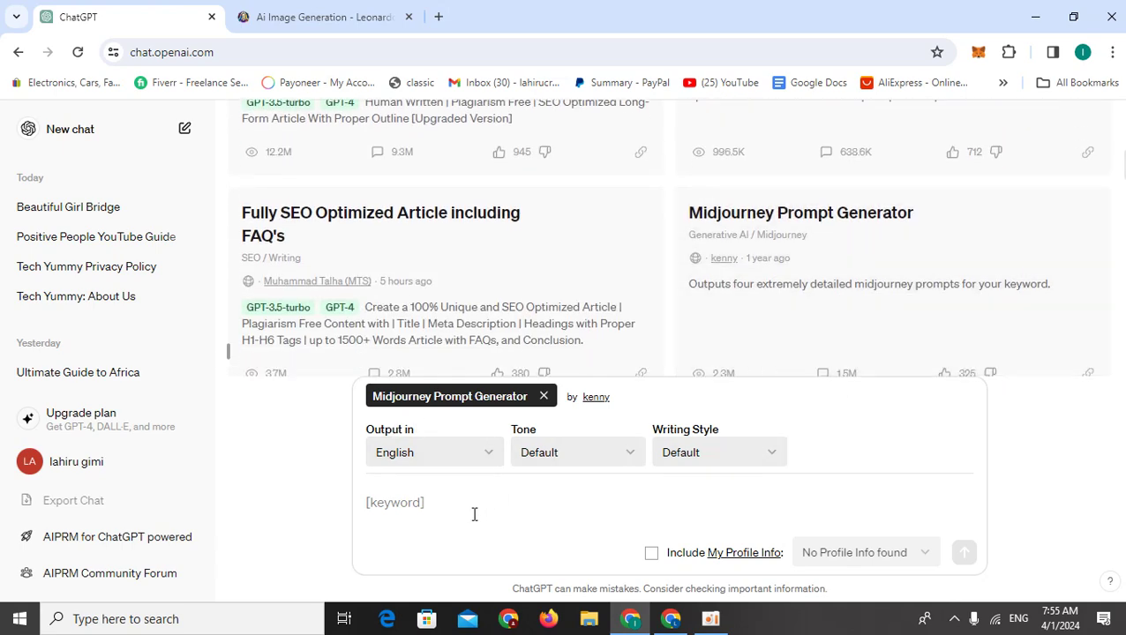
{"action": "left_click", "coordinate": [447, 517]}
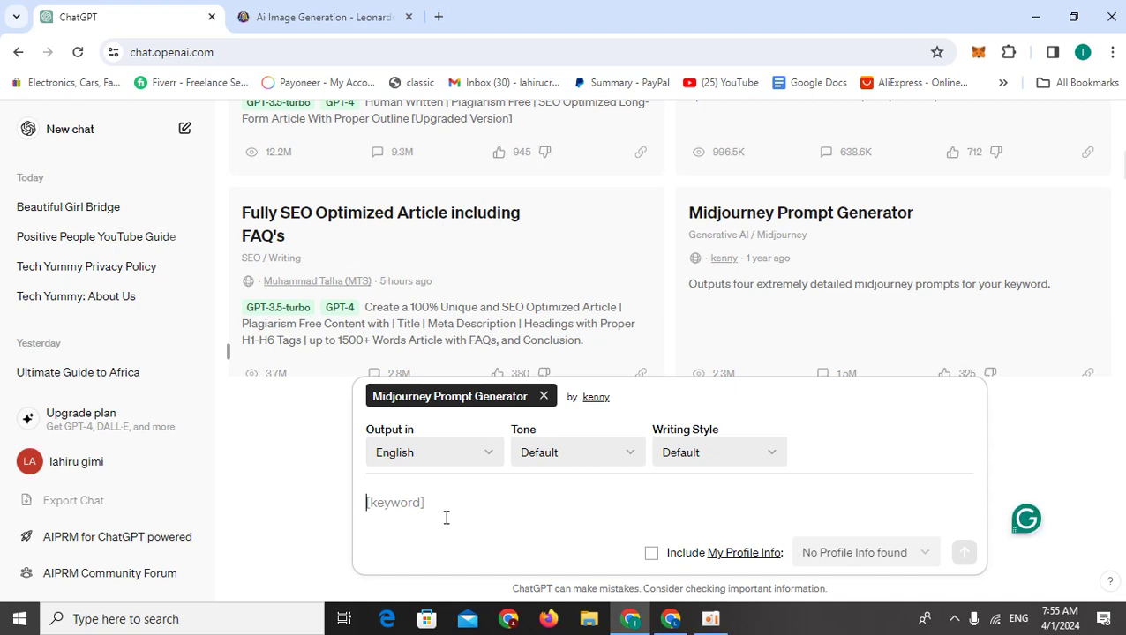
{"action": "type", "text": "d"}
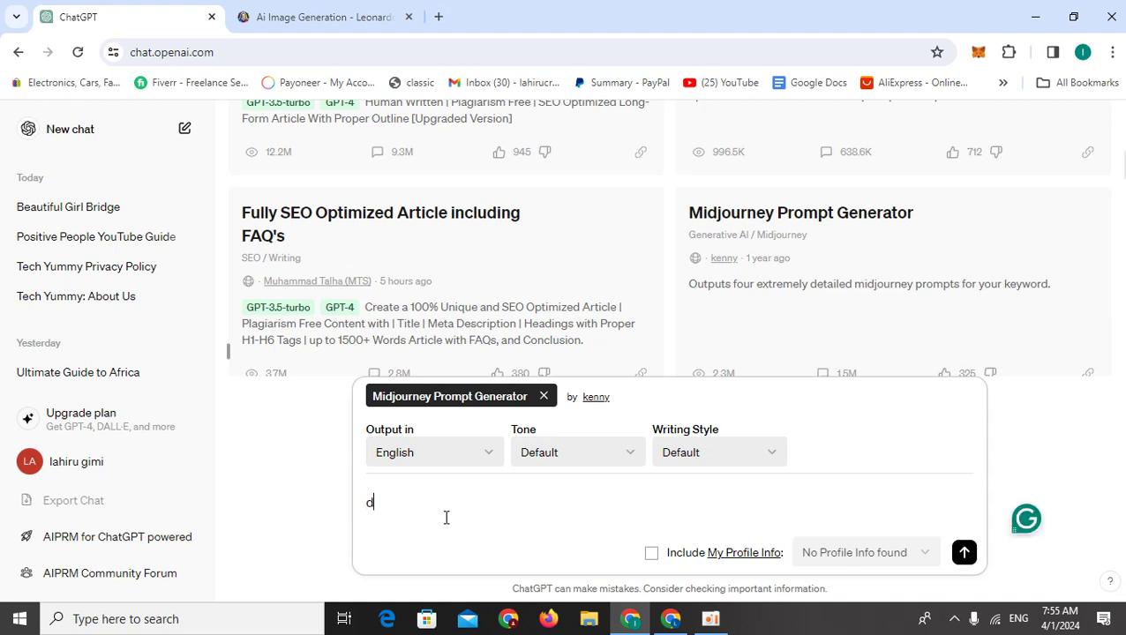
{"action": "type", "text": "og"}
{"action": "type", "text": " pla"}
{"action": "type", "text": "in"}
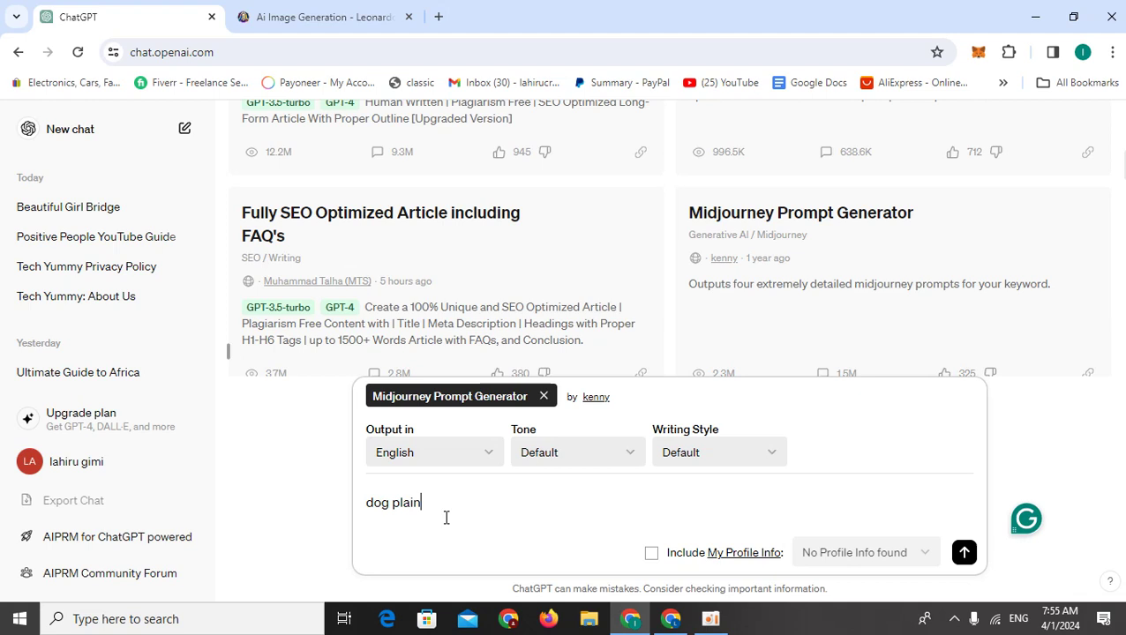
{"action": "key", "text": "BackSpace"}
{"action": "key", "text": "BackSpace"}
{"action": "type", "text": "yin"}
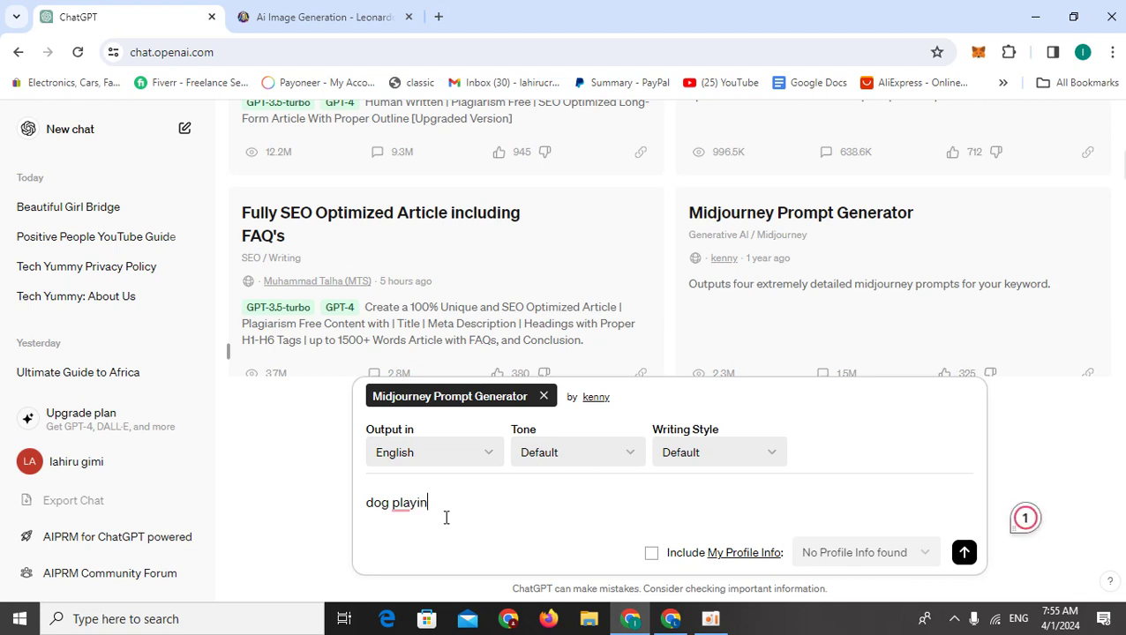
{"action": "type", "text": "g in"}
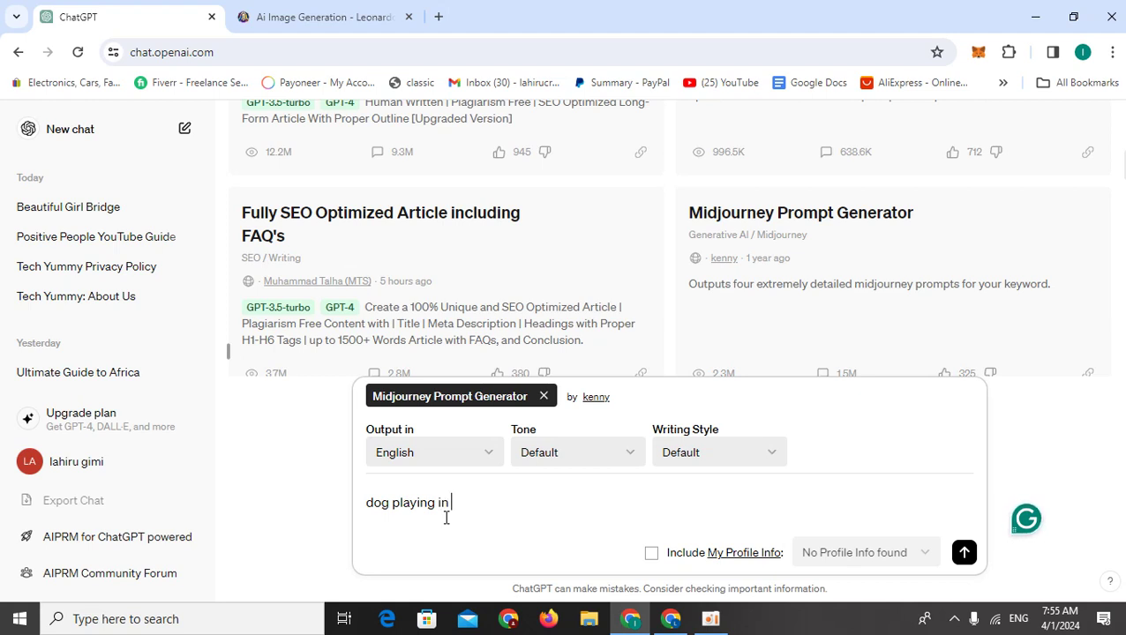
{"action": "type", "text": " b"}
{"action": "type", "text": "eac"}
{"action": "type", "text": "h"}
{"action": "left_click", "coordinate": [963, 553]}
- Send the keyword and copy Prompt 4's sunset labrador prompt text
{"action": "left_click", "coordinate": [963, 553]}
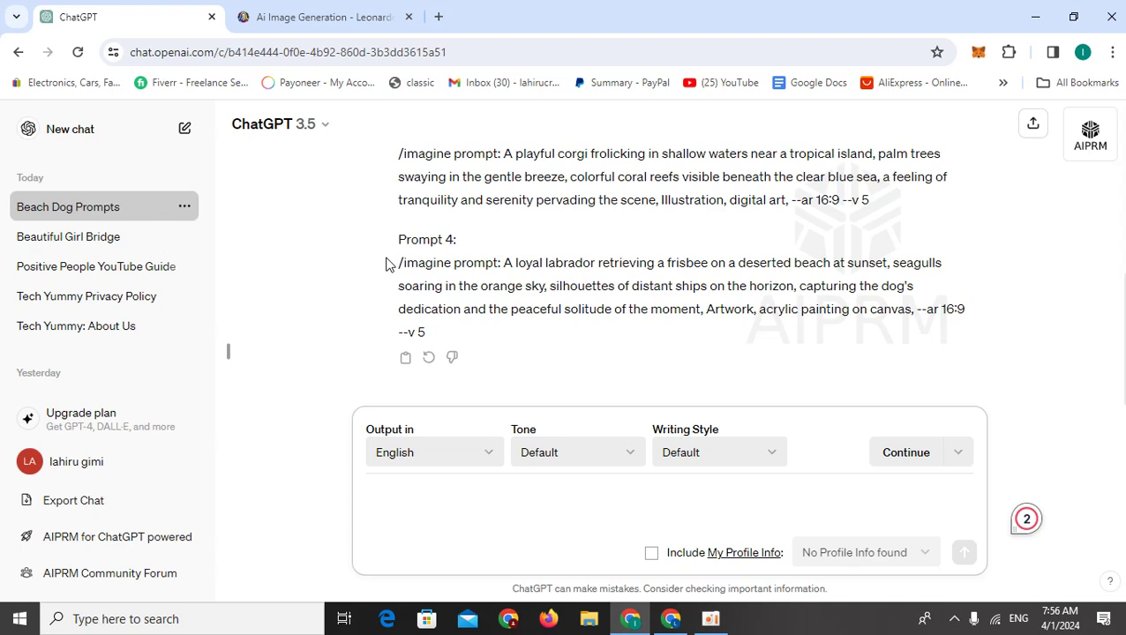
{"action": "mouse_move", "coordinate": [401, 256]}
{"action": "left_mouse_down"}
{"action": "mouse_move", "coordinate": [911, 317]}
{"action": "mouse_move", "coordinate": [919, 334]}
{"action": "left_mouse_up"}
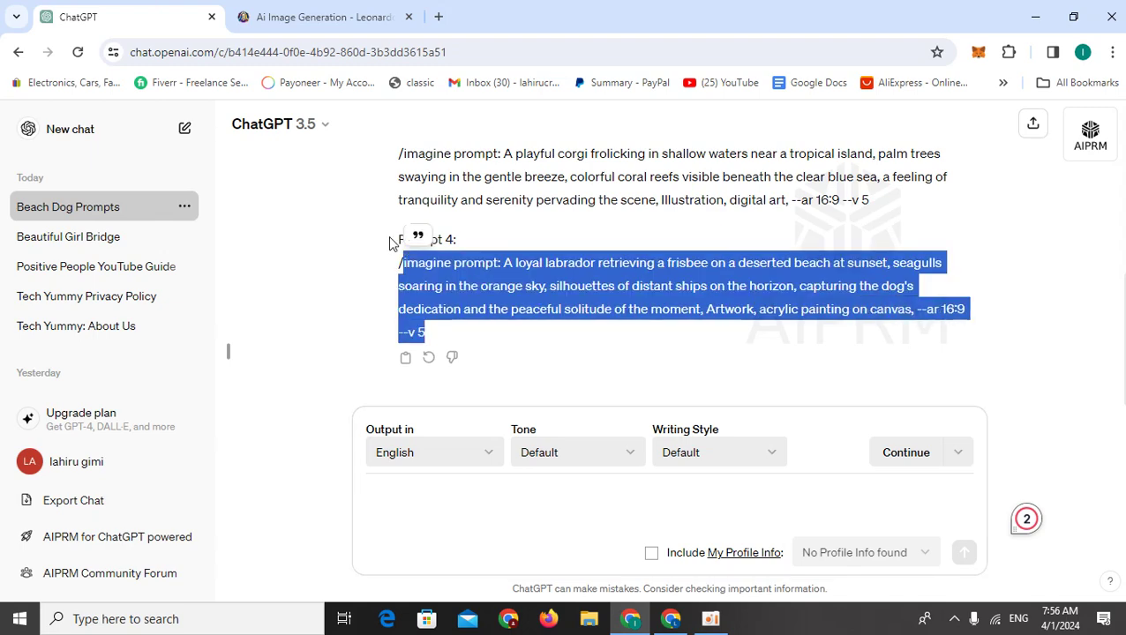
{"action": "left_click", "coordinate": [396, 263]}
{"action": "mouse_move", "coordinate": [397, 263]}
{"action": "left_mouse_down"}
{"action": "mouse_move", "coordinate": [399, 300]}
{"action": "mouse_move", "coordinate": [426, 333]}
{"action": "left_mouse_up"}
{"action": "left_click", "coordinate": [397, 276]}
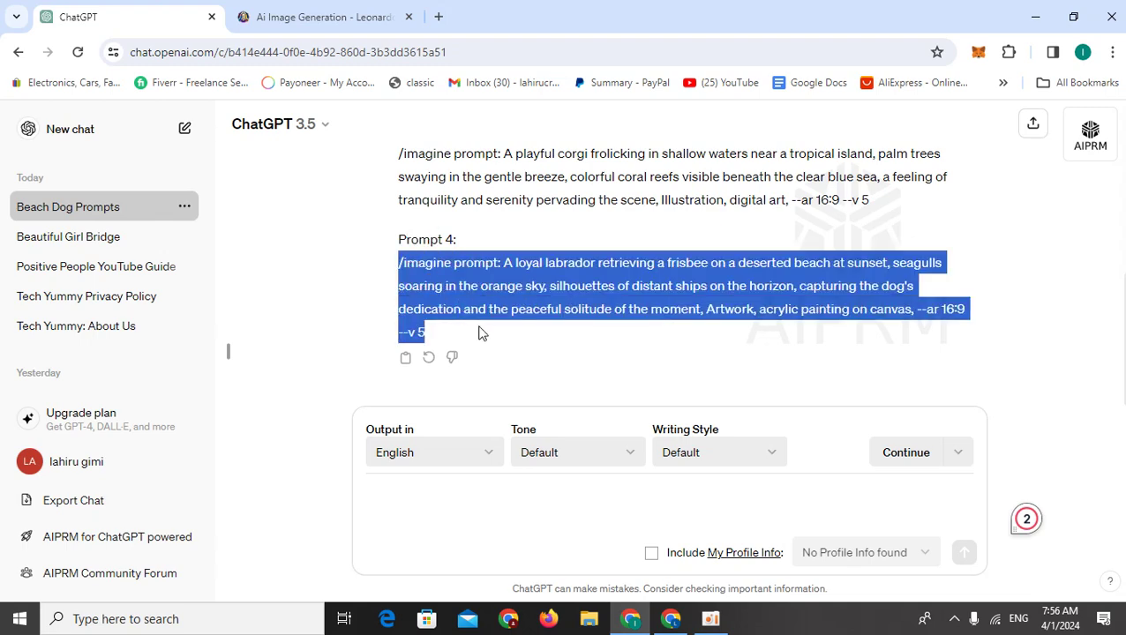
{"action": "right_click", "coordinate": [461, 269]}
{"action": "left_click", "coordinate": [490, 287]}
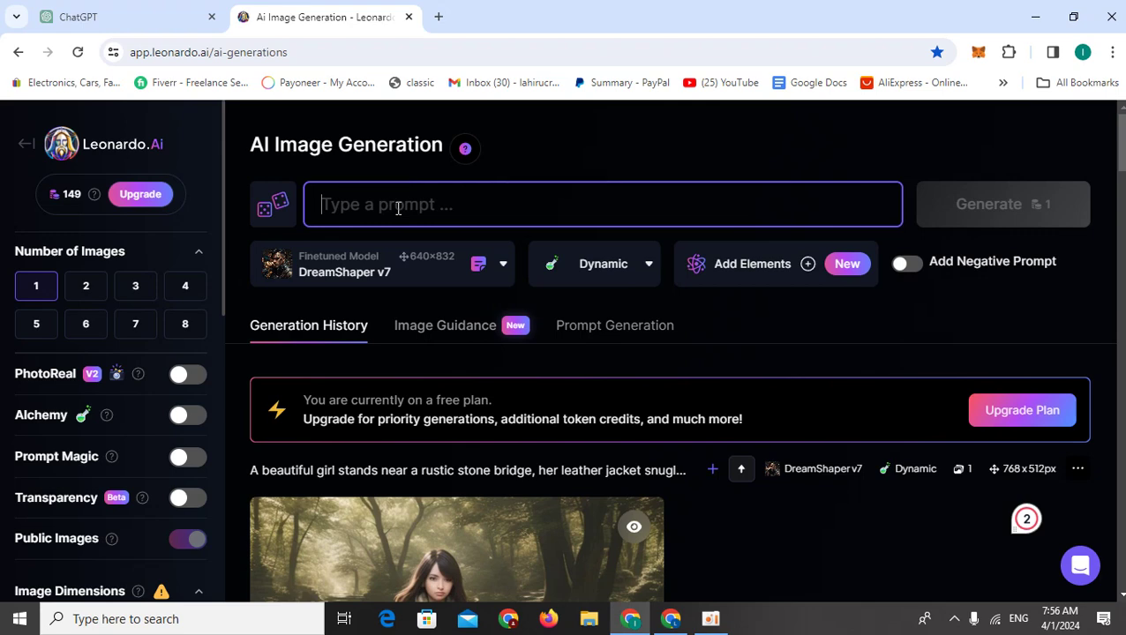
- Paste the sunset labrador frisbee prompt into Leonardo.Ai's prompt box
{"action": "key", "text": "ctrl+v"}
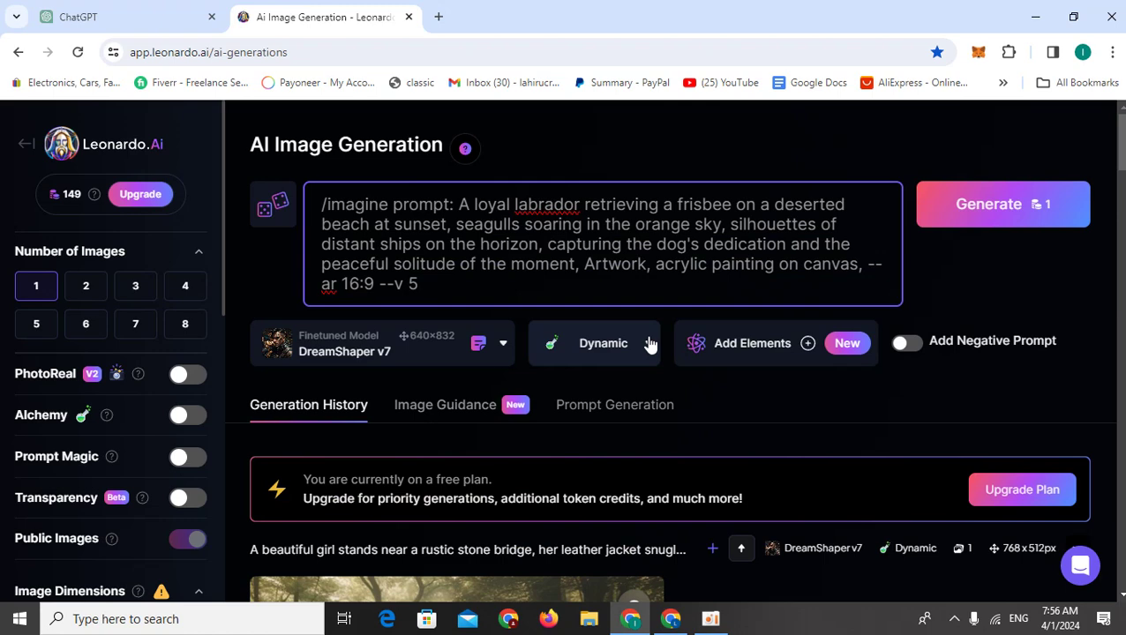
{"action": "scroll", "coordinate": [649, 344], "scroll_direction": "down", "scroll_amount": 3}
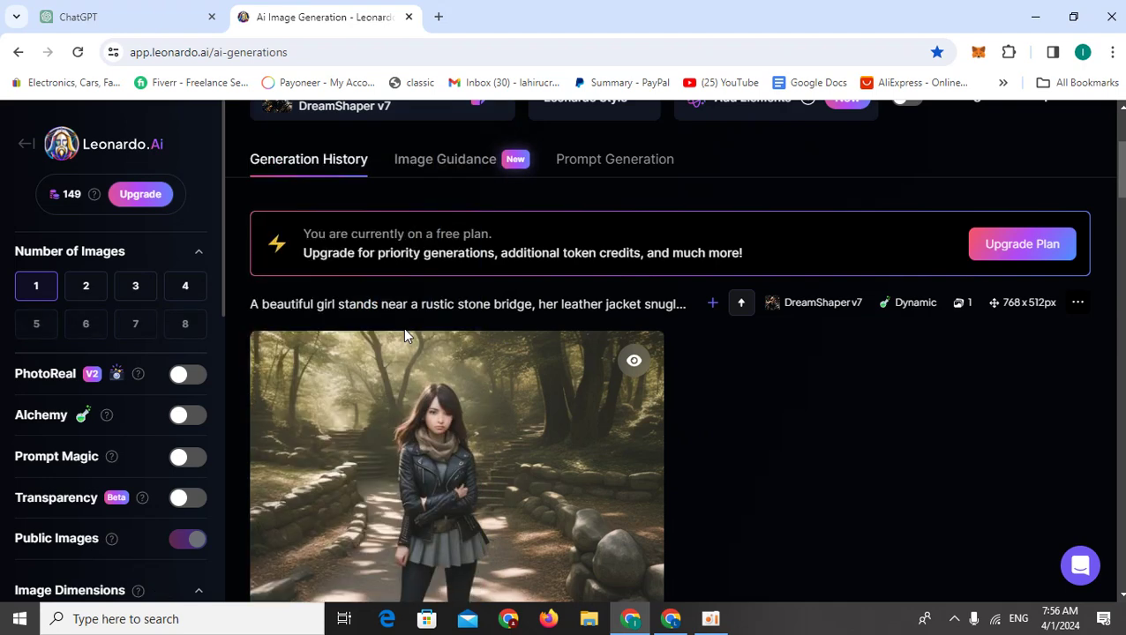
{"action": "left_click_drag", "start_coordinate": [1121, 176], "coordinate": [1122, 151]}
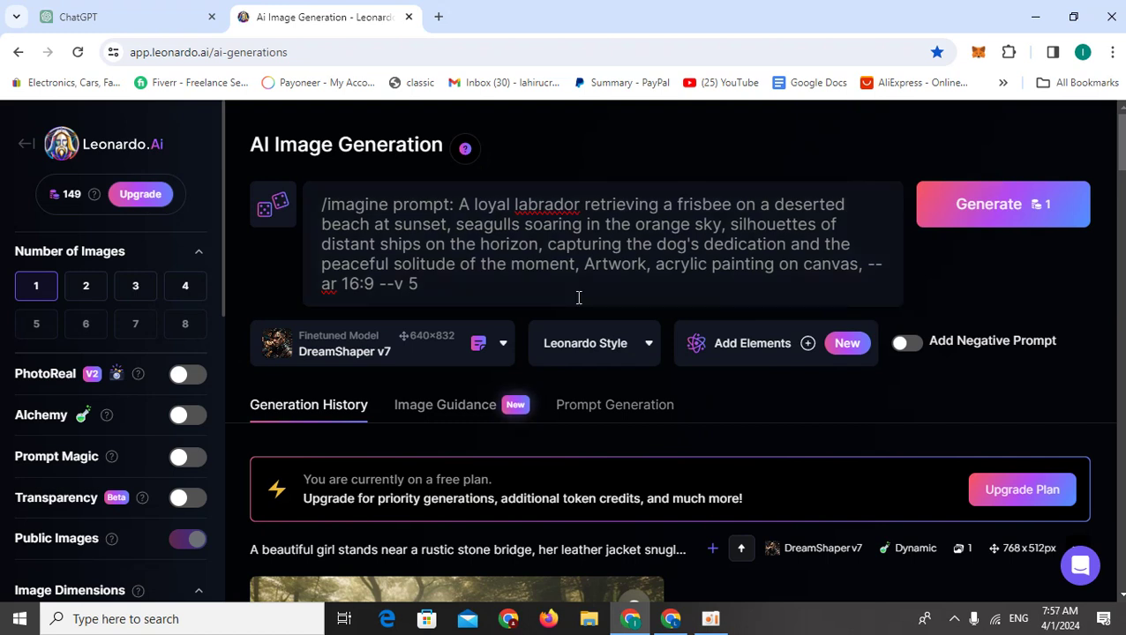
{"action": "left_click", "coordinate": [810, 344]}
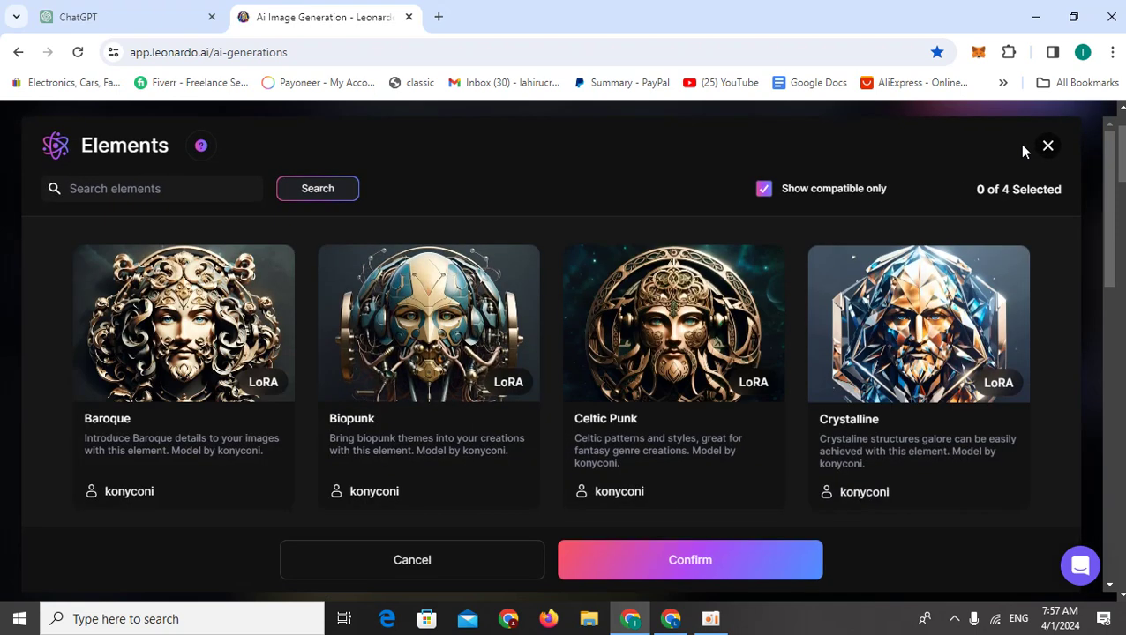
{"action": "left_click", "coordinate": [1047, 147]}
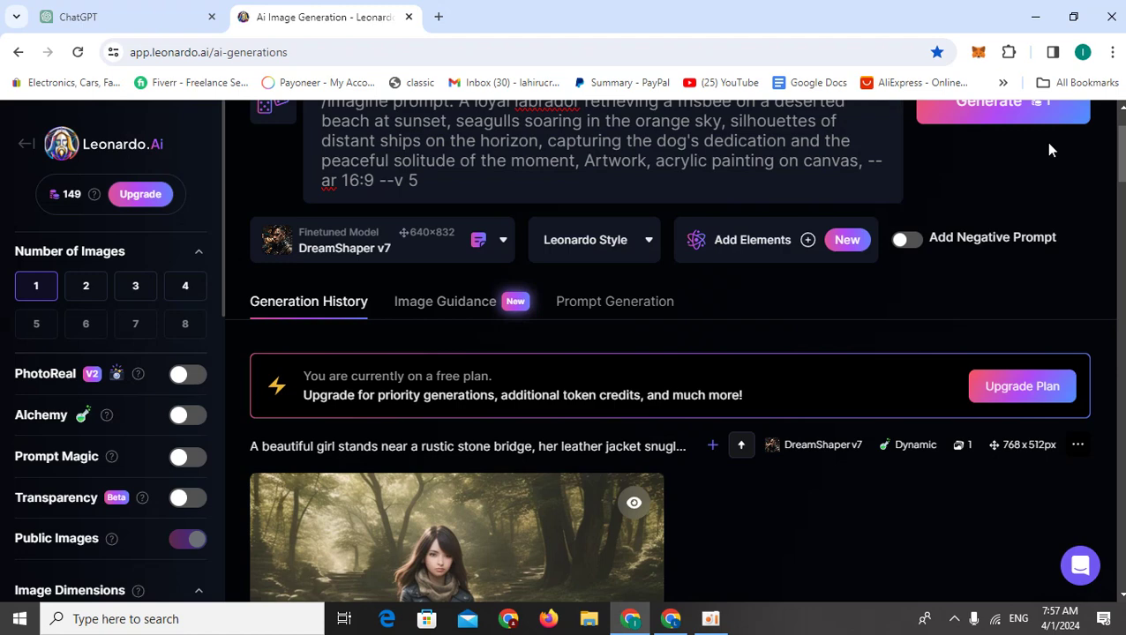
- Turn on Prompt Magic and dismiss the Alchemy and PhotoReal upgrade offers
{"action": "scroll", "coordinate": [1048, 145], "scroll_direction": "up", "scroll_amount": 2}
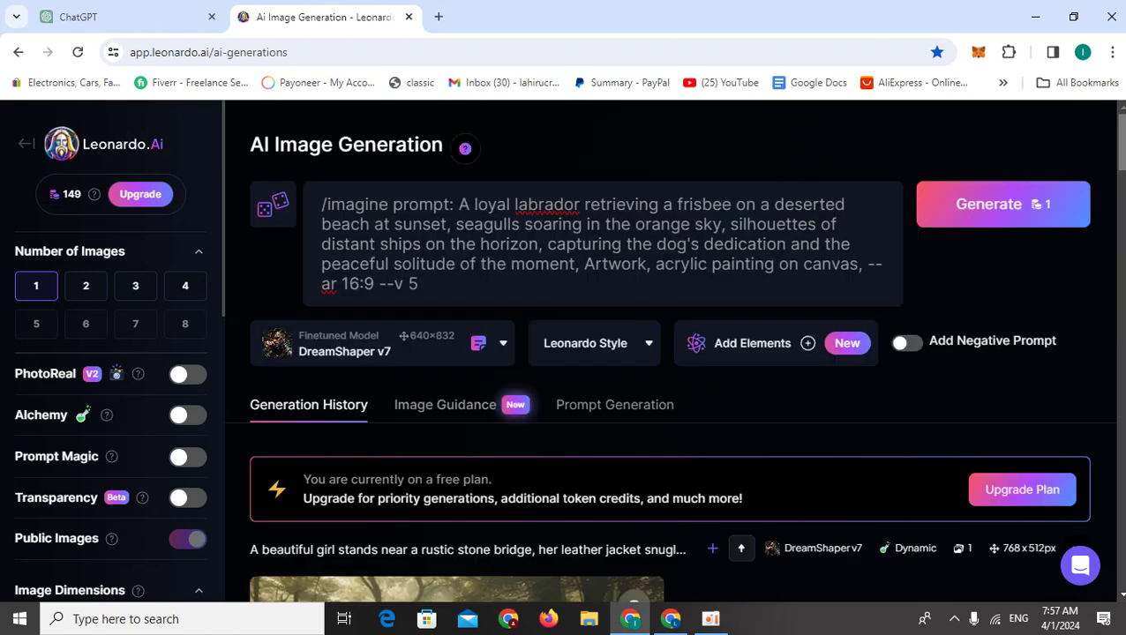
{"action": "left_click", "coordinate": [183, 459]}
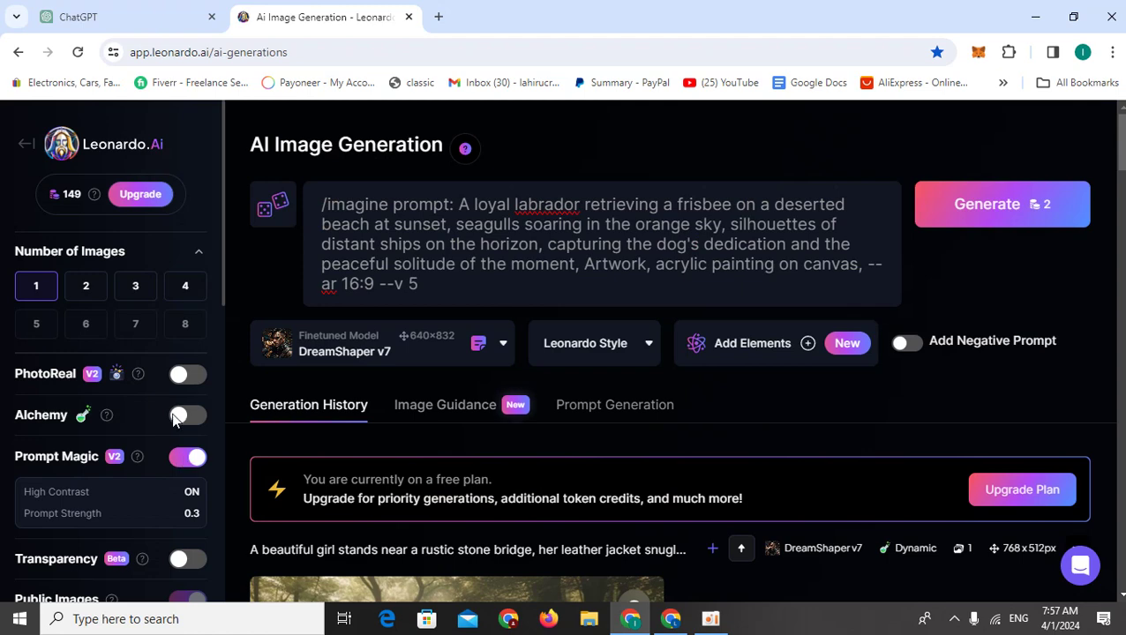
{"action": "left_click", "coordinate": [176, 417]}
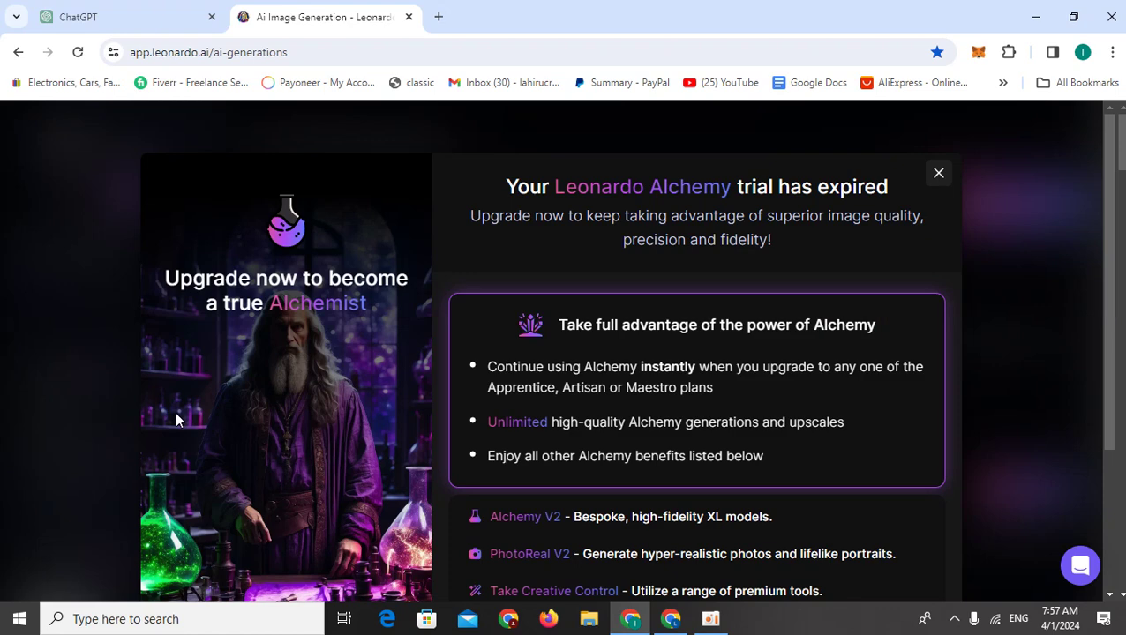
{"action": "left_click", "coordinate": [938, 174]}
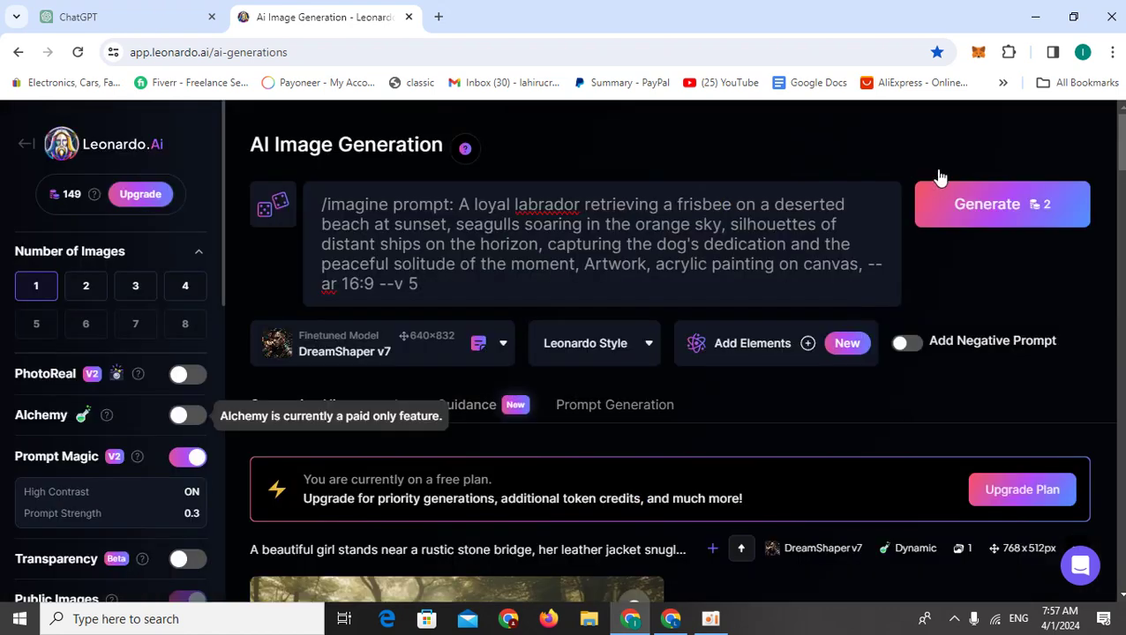
{"action": "left_click", "coordinate": [186, 380]}
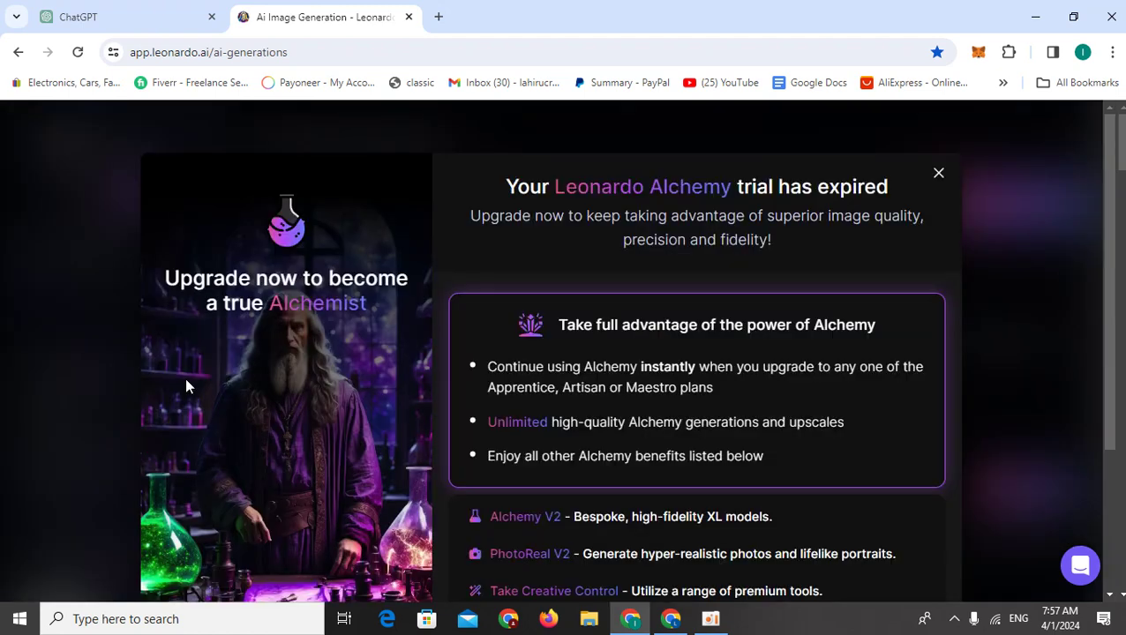
{"action": "left_click", "coordinate": [938, 174]}
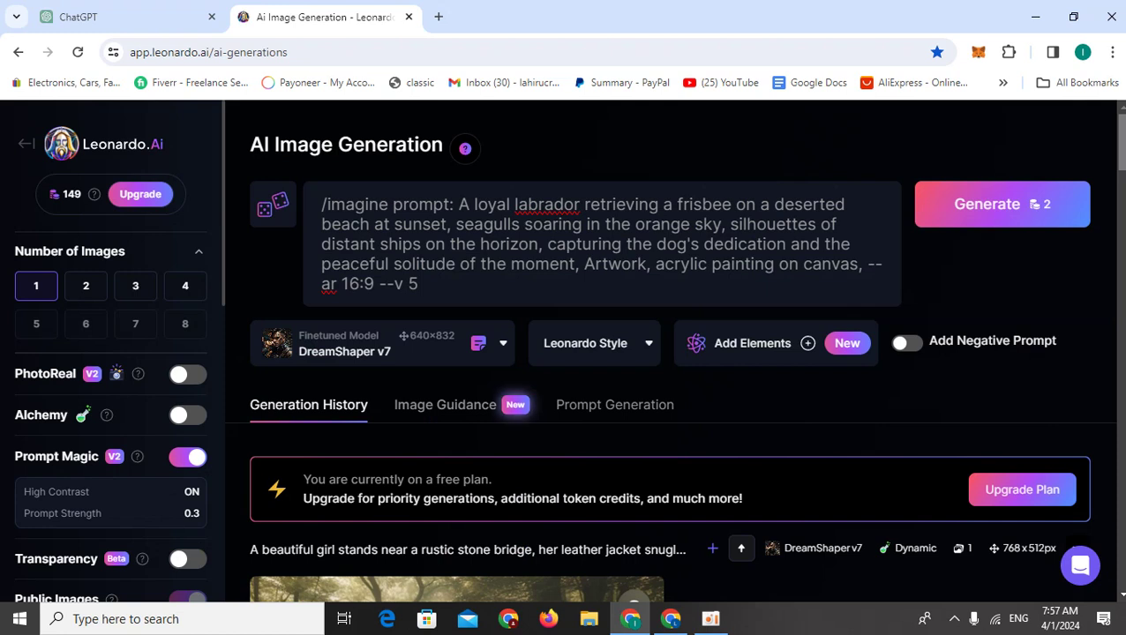
- Generate two images of the labrador sunset prompt and scroll down to view them
{"action": "left_click", "coordinate": [85, 285]}
{"action": "left_click", "coordinate": [1010, 216]}
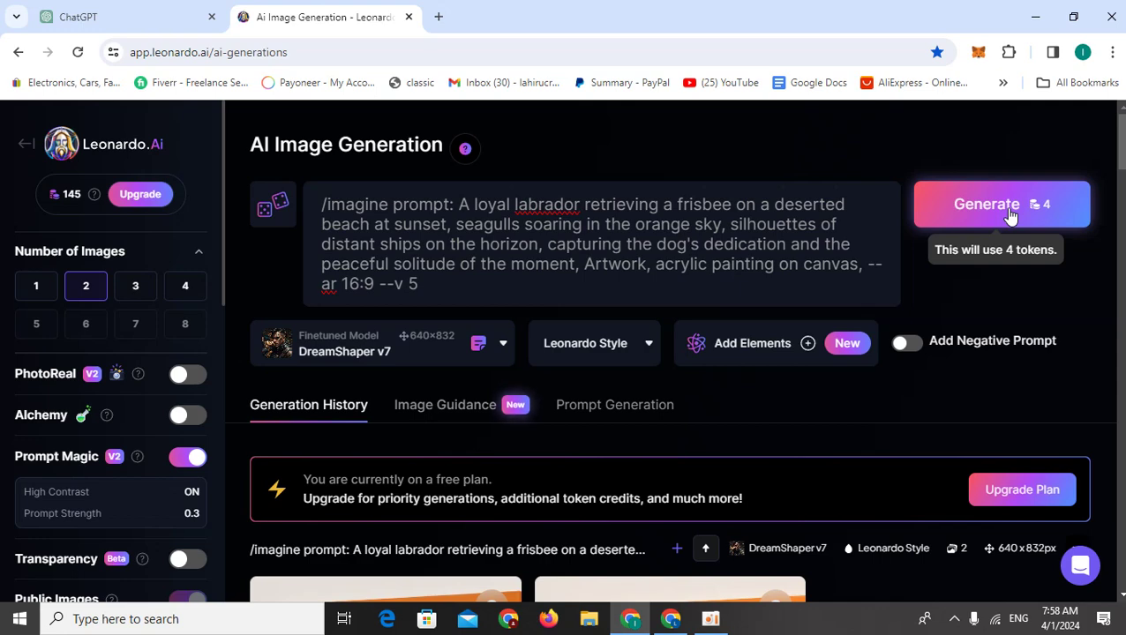
{"action": "scroll", "coordinate": [1059, 221], "scroll_direction": "down", "scroll_amount": 1}
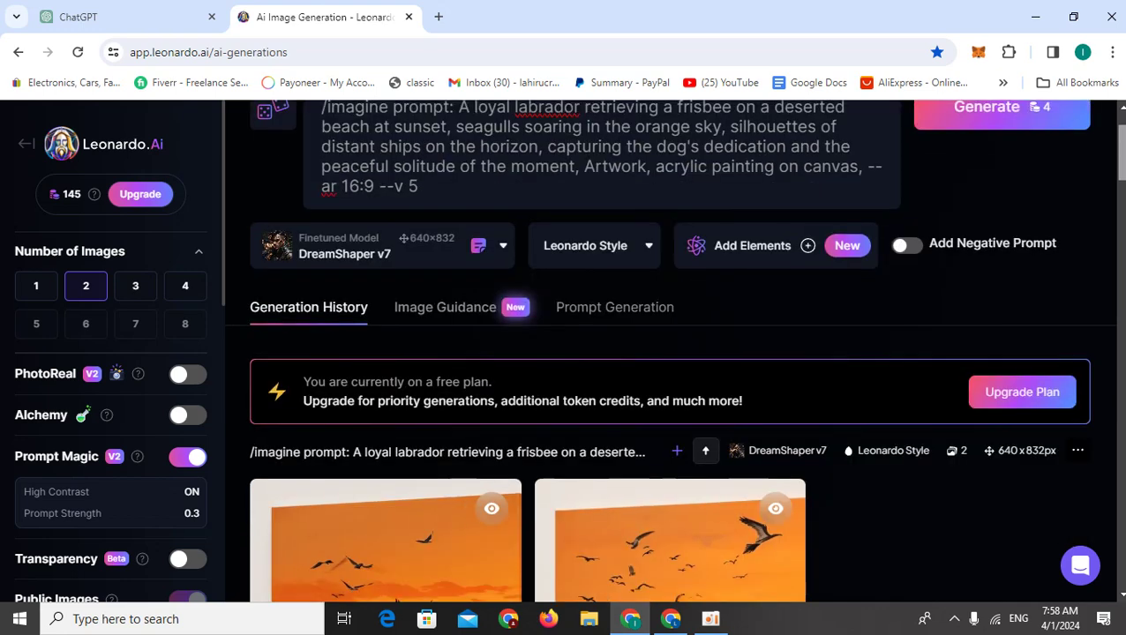
{"action": "scroll", "coordinate": [670, 353], "scroll_direction": "down", "scroll_amount": 1}
{"action": "scroll", "coordinate": [670, 353], "scroll_direction": "down", "scroll_amount": 1}
{"action": "scroll", "coordinate": [671, 353], "scroll_direction": "down", "scroll_amount": 1}
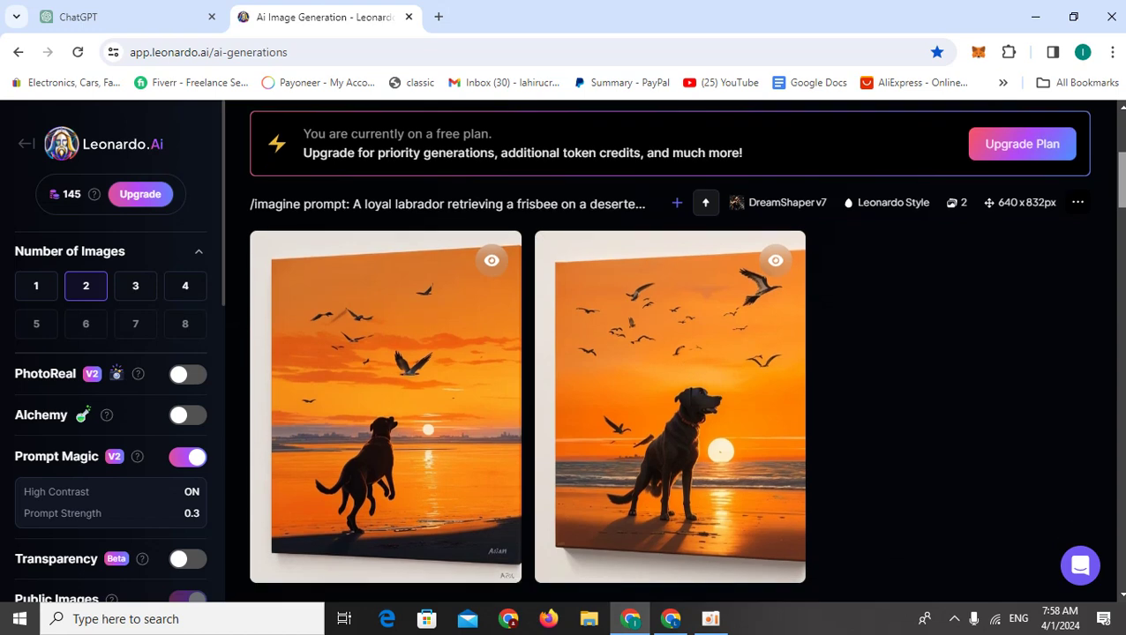
{"action": "scroll", "coordinate": [671, 353], "scroll_direction": "down", "scroll_amount": 1}
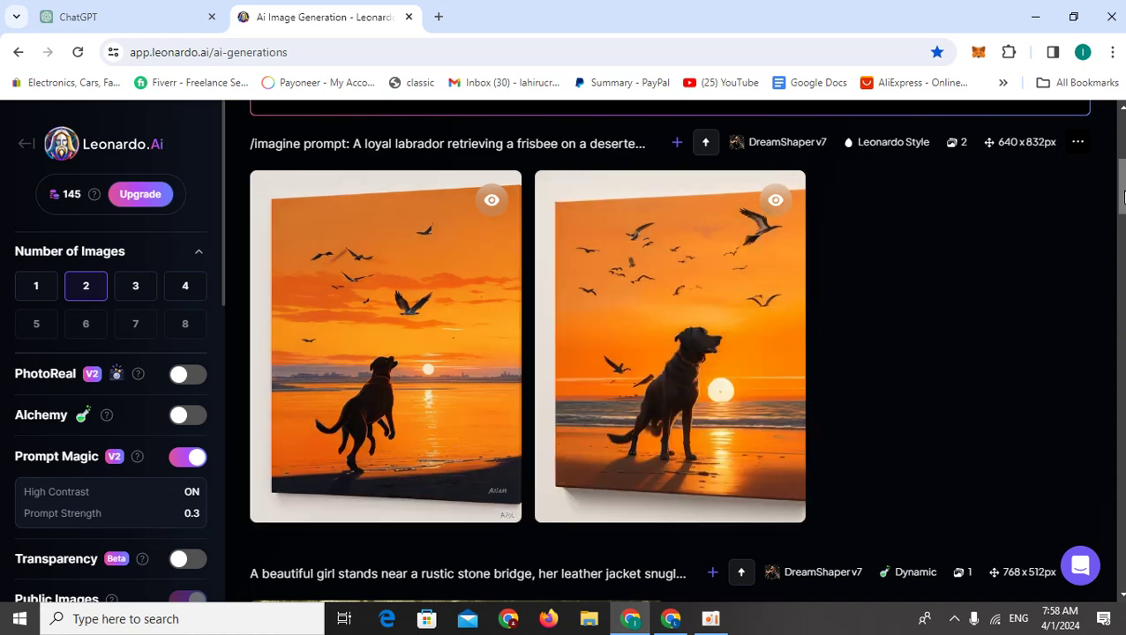
{"action": "left_click_drag", "start_coordinate": [1122, 196], "coordinate": [311, 7]}
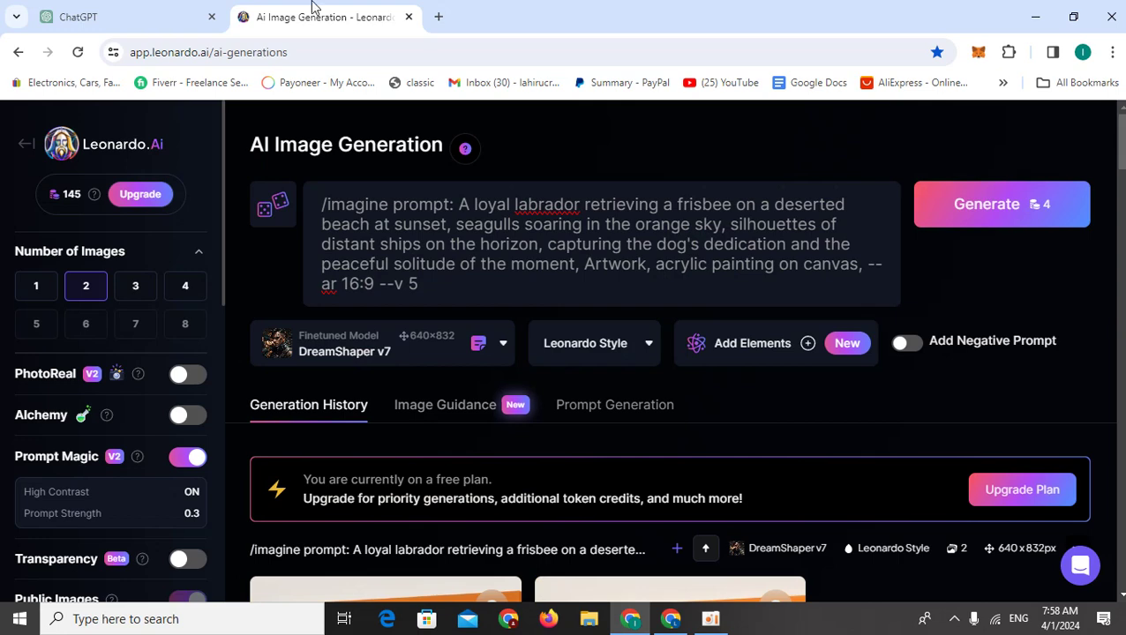
{"action": "scroll", "coordinate": [671, 353], "scroll_direction": "down", "scroll_amount": 2}
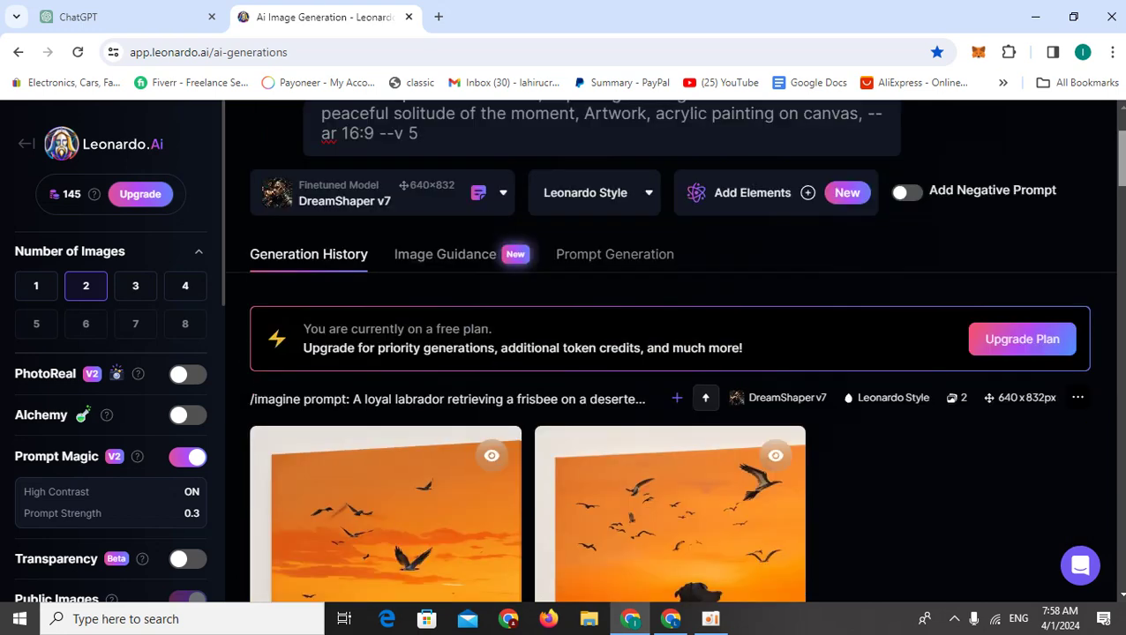
{"action": "scroll", "coordinate": [992, 187], "scroll_direction": "down", "scroll_amount": 2}
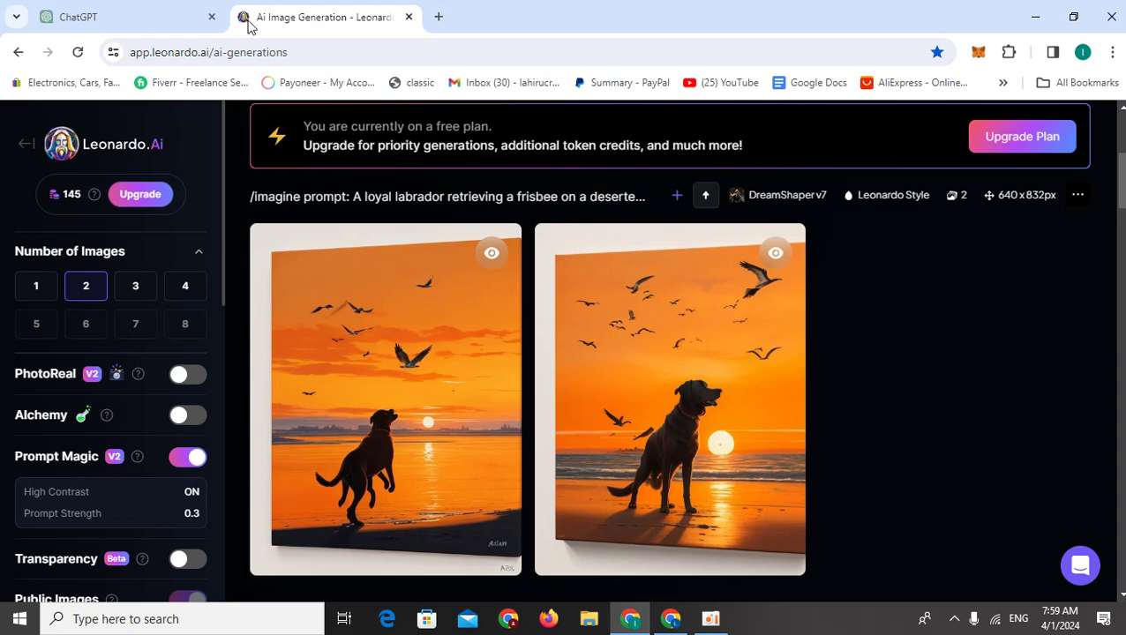
{"action": "scroll", "coordinate": [670, 388], "scroll_direction": "up", "scroll_amount": 4}
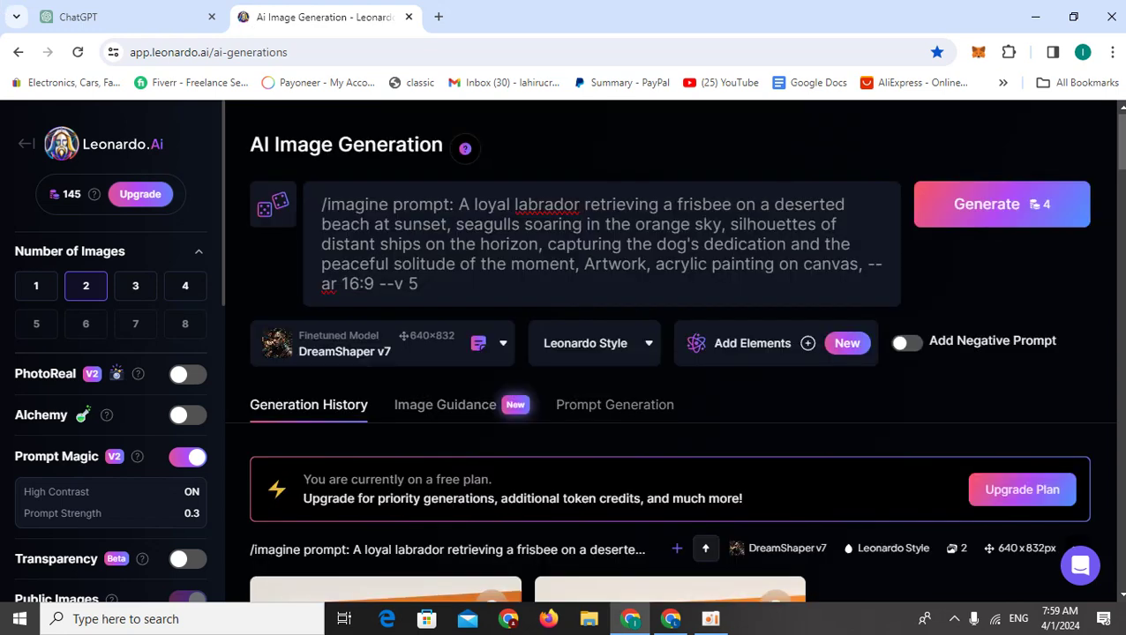
- Return to the Beach Dog Prompts chat, scroll to the reply's start, and minimize and restore Chrome
{"action": "left_click", "coordinate": [210, 13]}
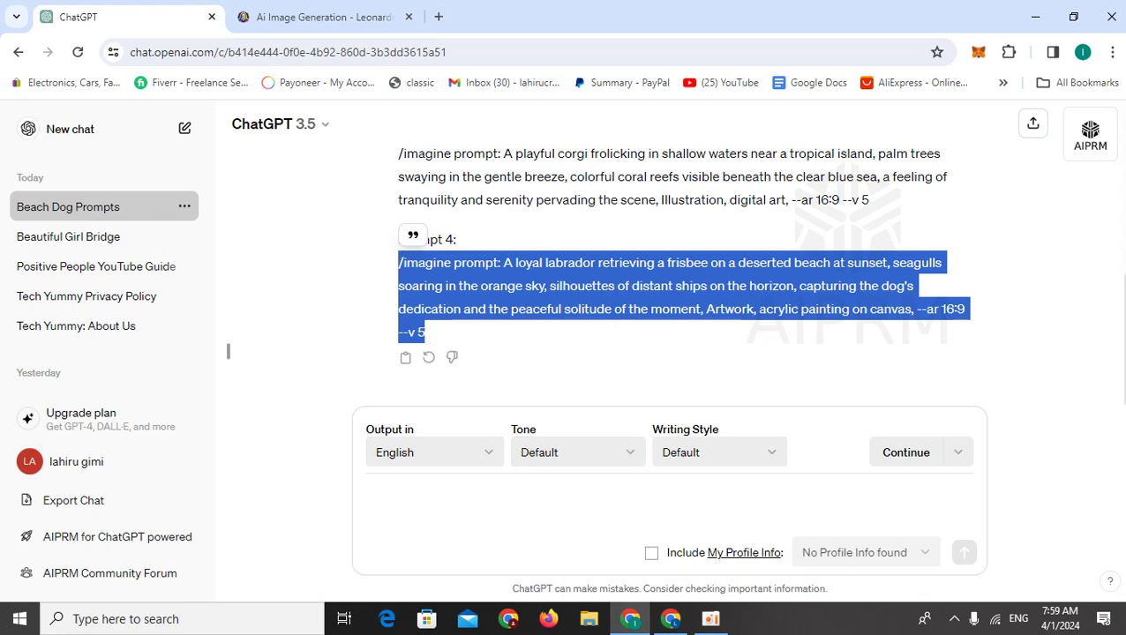
{"action": "scroll", "coordinate": [228, 351], "scroll_direction": "up", "scroll_amount": 1}
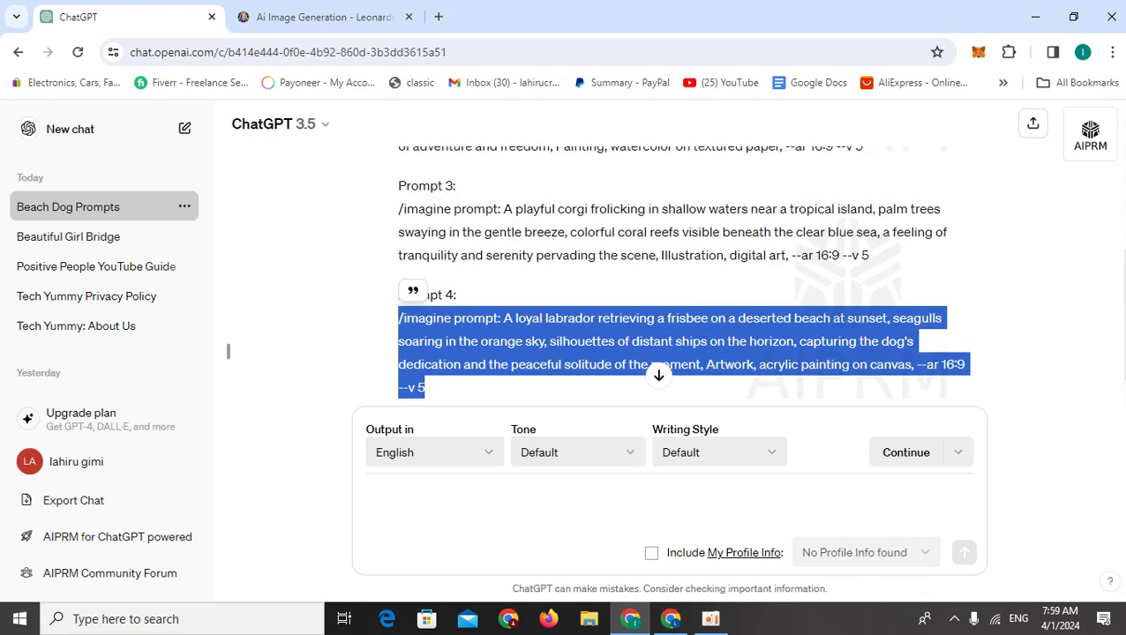
{"action": "scroll", "coordinate": [771, 202], "scroll_direction": "up", "scroll_amount": 4}
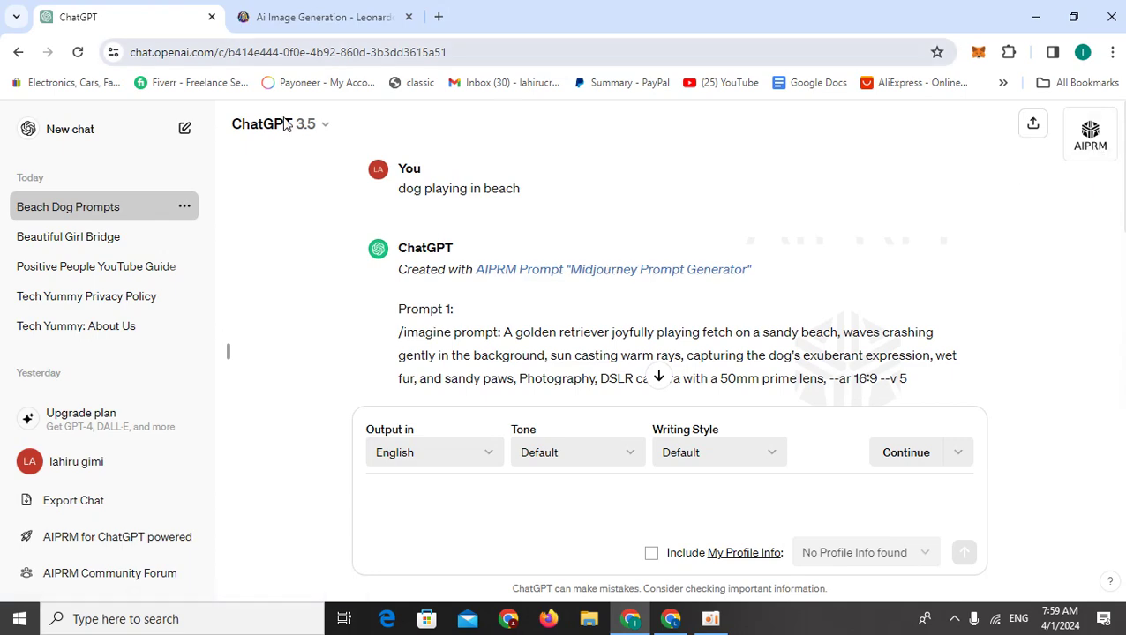
{"action": "left_click", "coordinate": [1035, 15]}
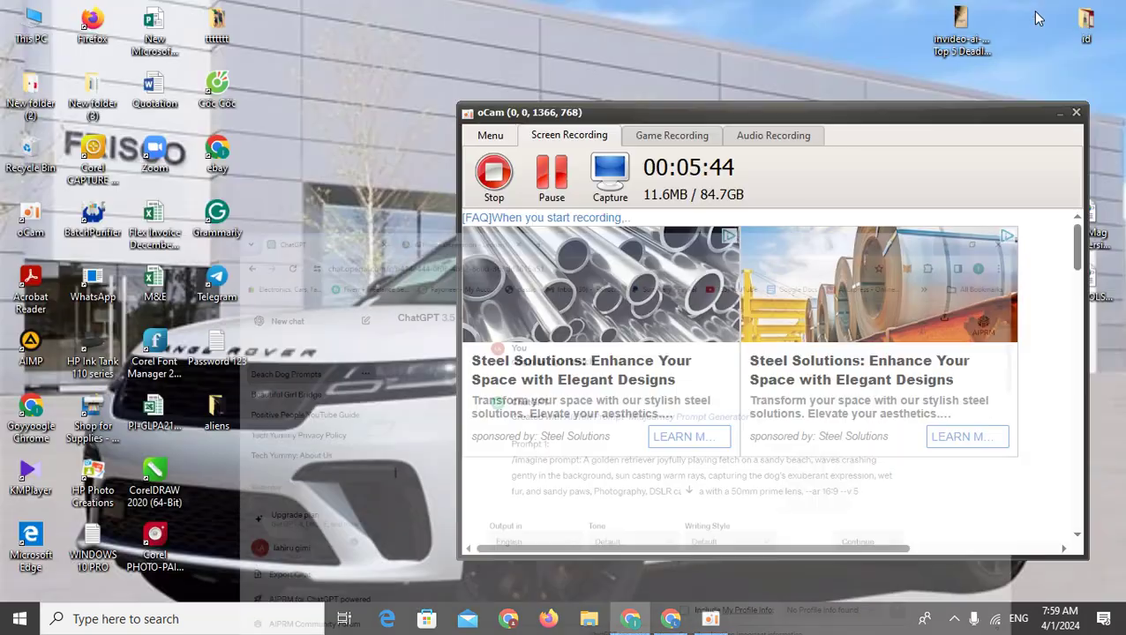
{"action": "left_click", "coordinate": [630, 622]}
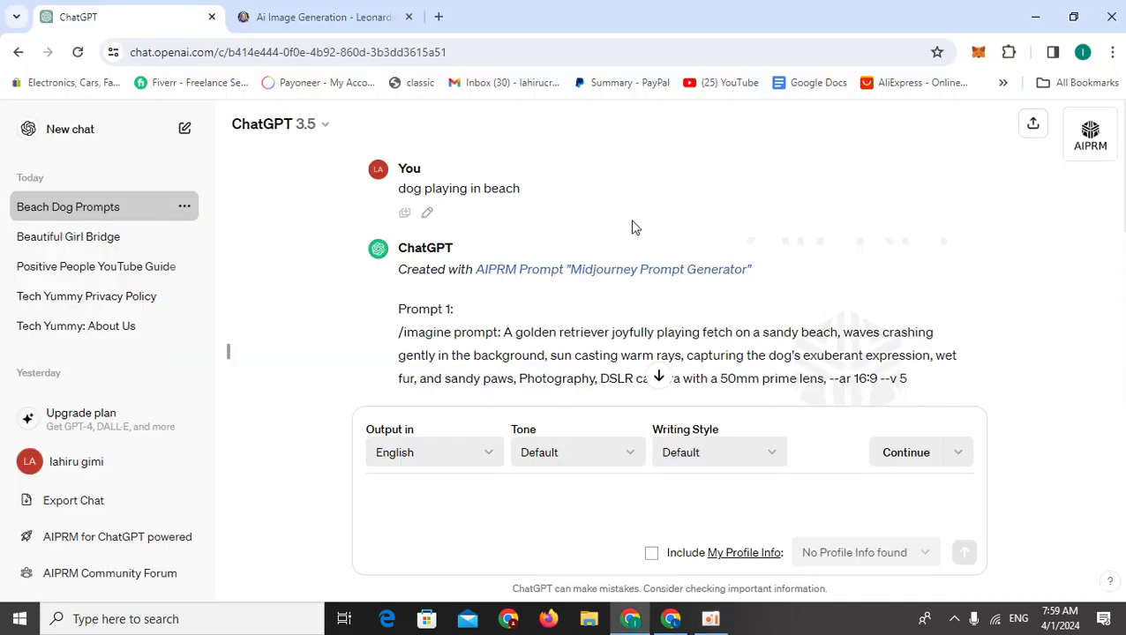
- Go back to Leonardo.Ai and look over the two labrador sunset images again
{"action": "left_click", "coordinate": [335, 9]}
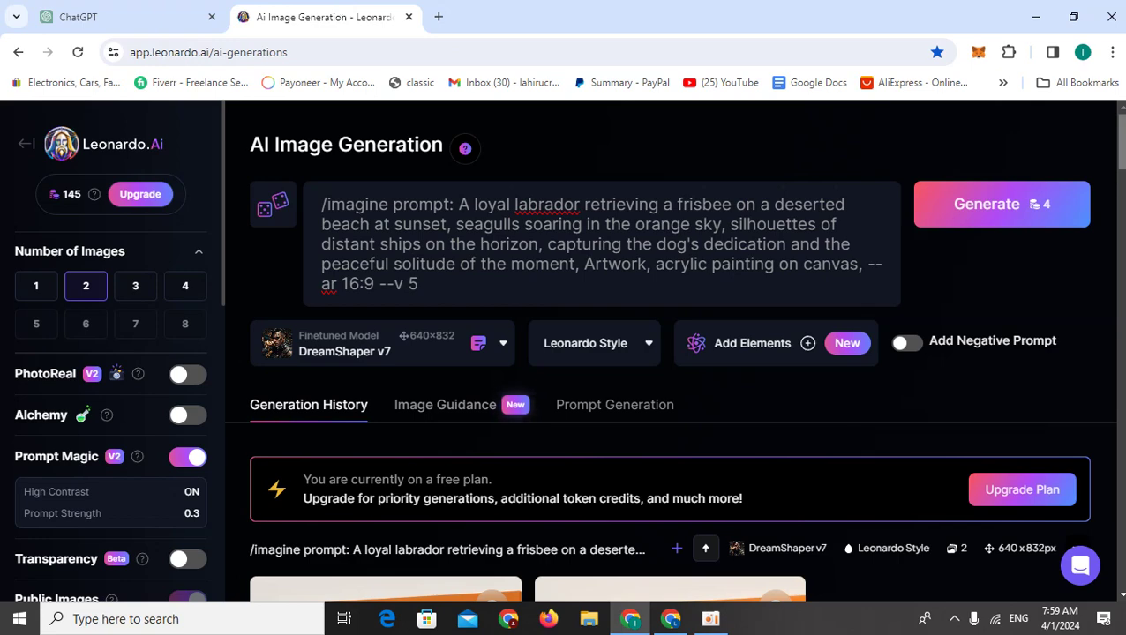
{"action": "scroll", "coordinate": [822, 419], "scroll_direction": "down", "scroll_amount": 5}
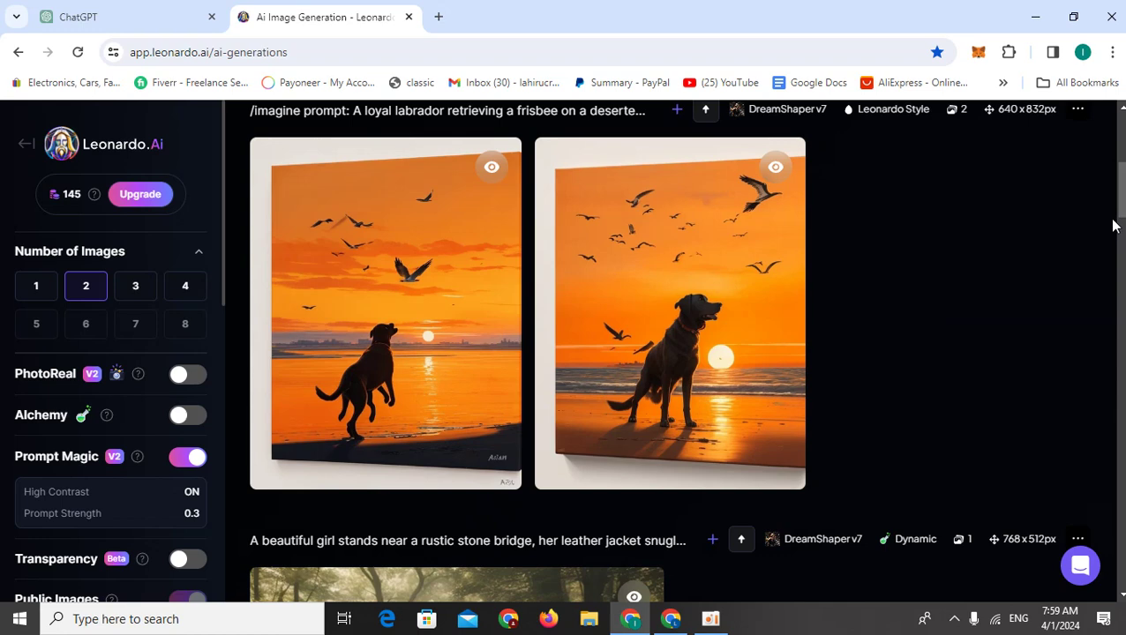
{"action": "scroll", "coordinate": [1113, 225], "scroll_direction": "up", "scroll_amount": 5}
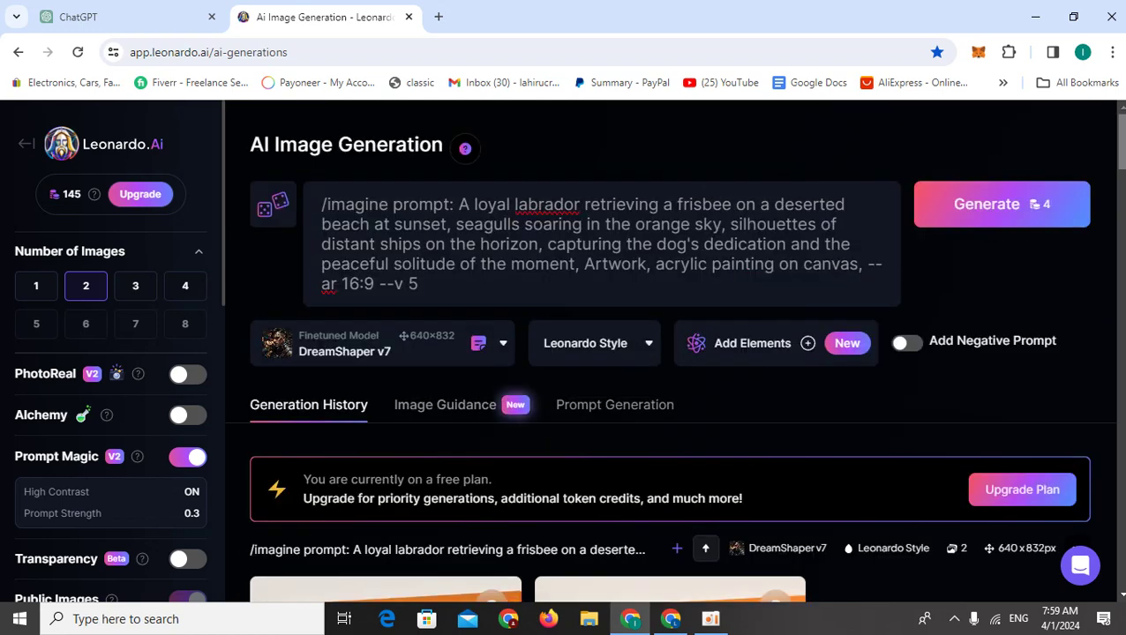